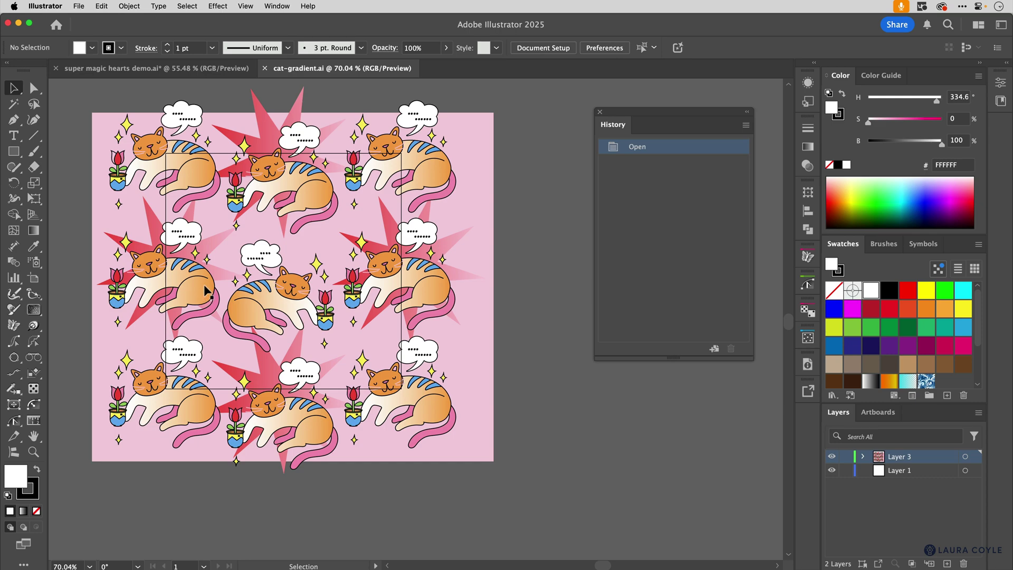
- Run the super_magic_eraser_v41 script on the cat pattern and centre its Super Magic Eraser V2 dialog
drag(166, 294, 288, 271)
scroll(228, 211, left, 3)
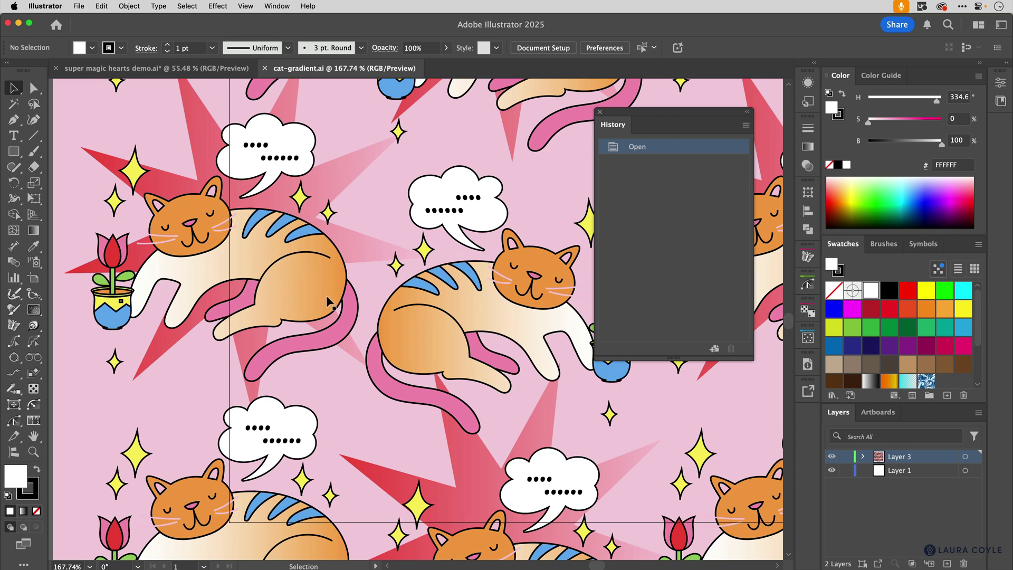
scroll(327, 301, down, 5)
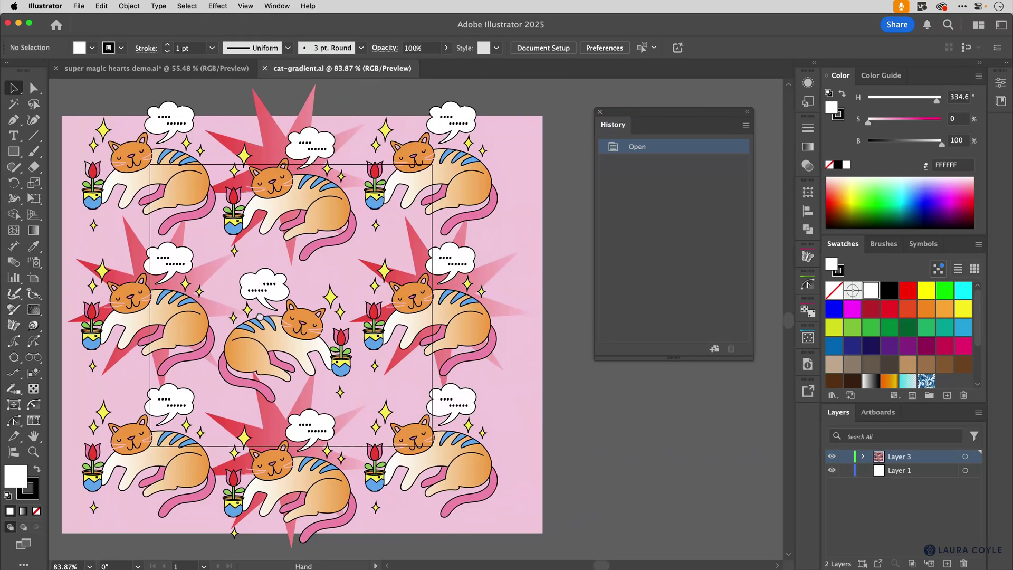
drag(259, 317, 280, 296)
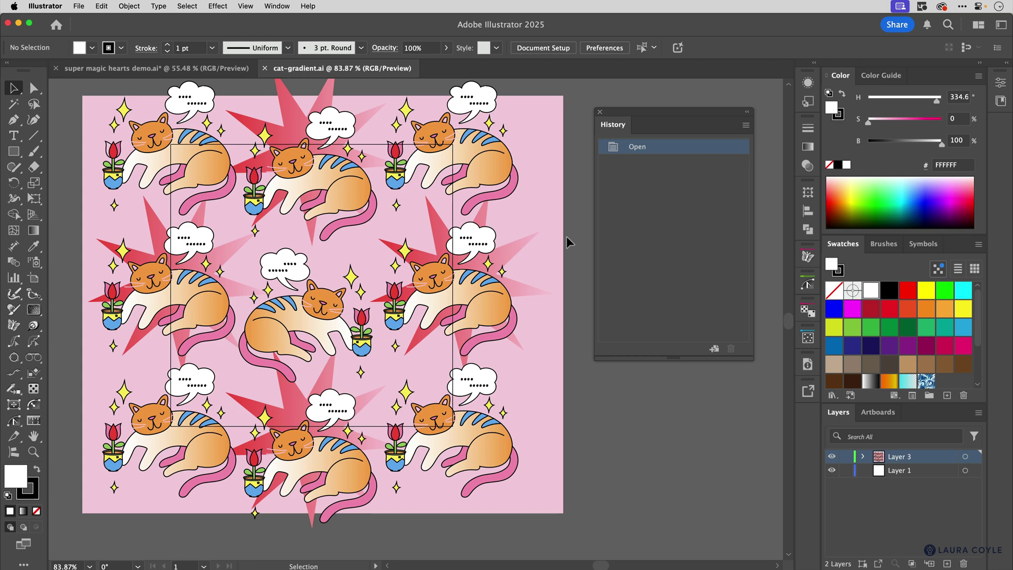
click(78, 6)
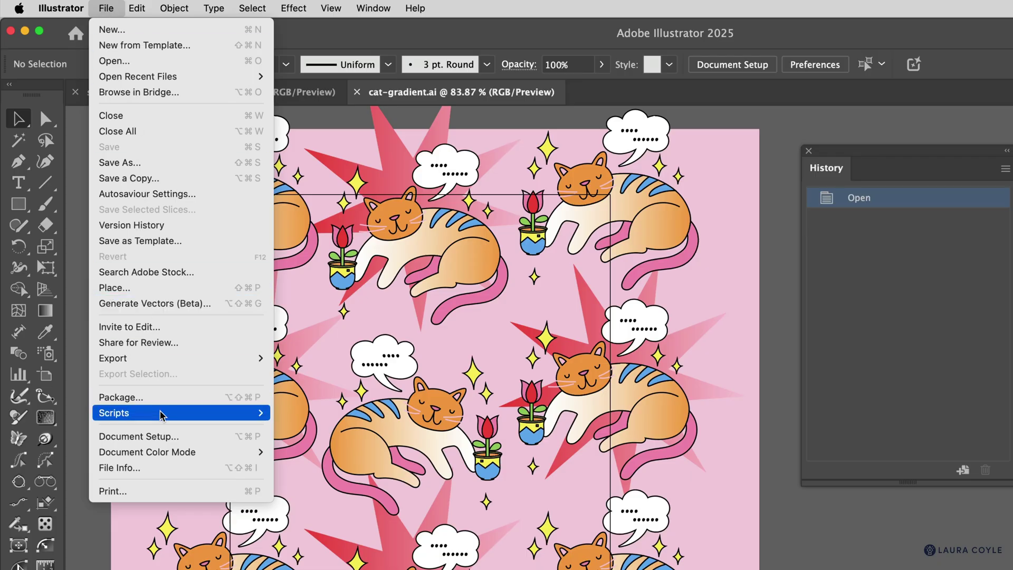
mouse_move(161, 413)
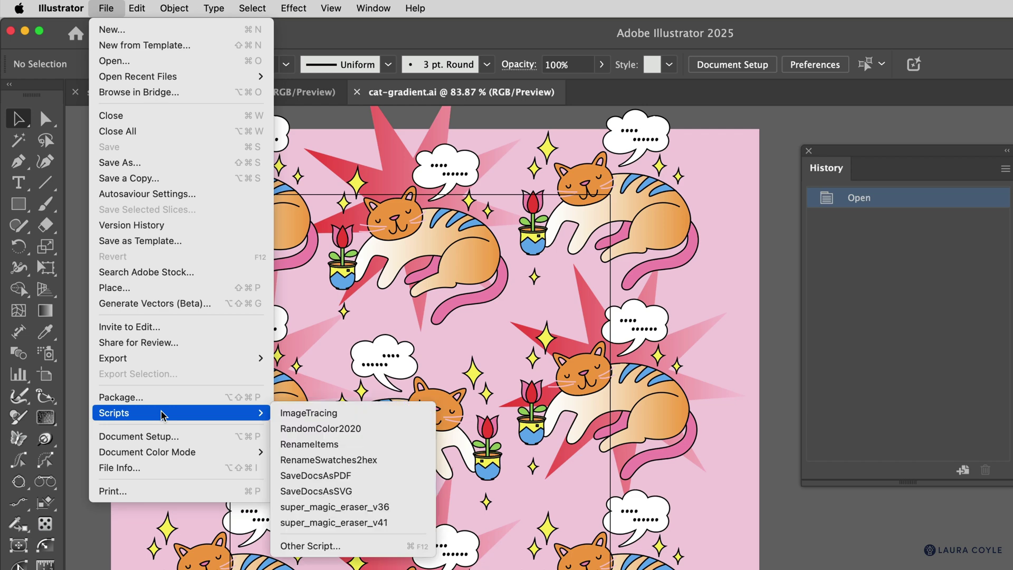
click(412, 523)
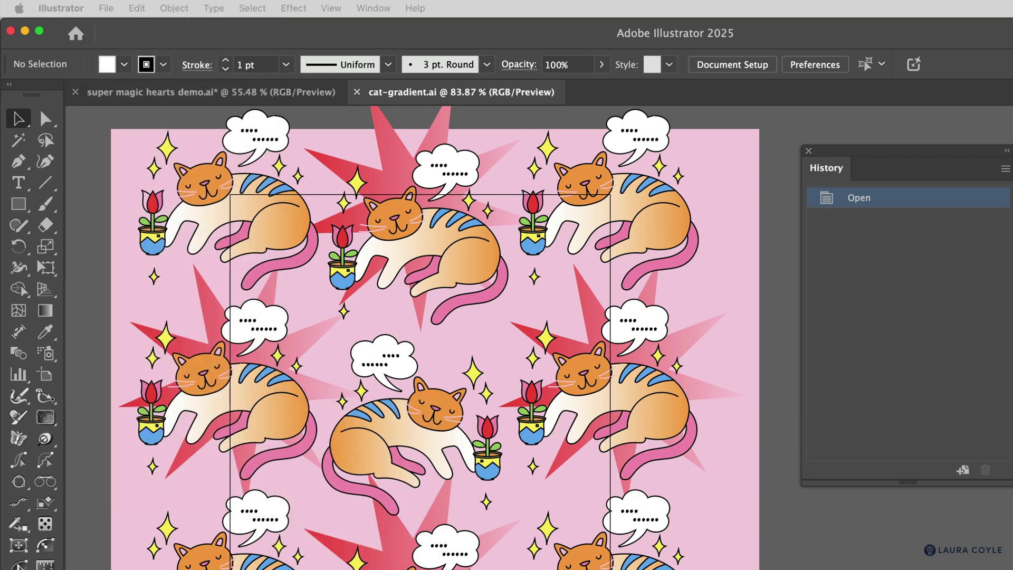
drag(274, 430, 685, 246)
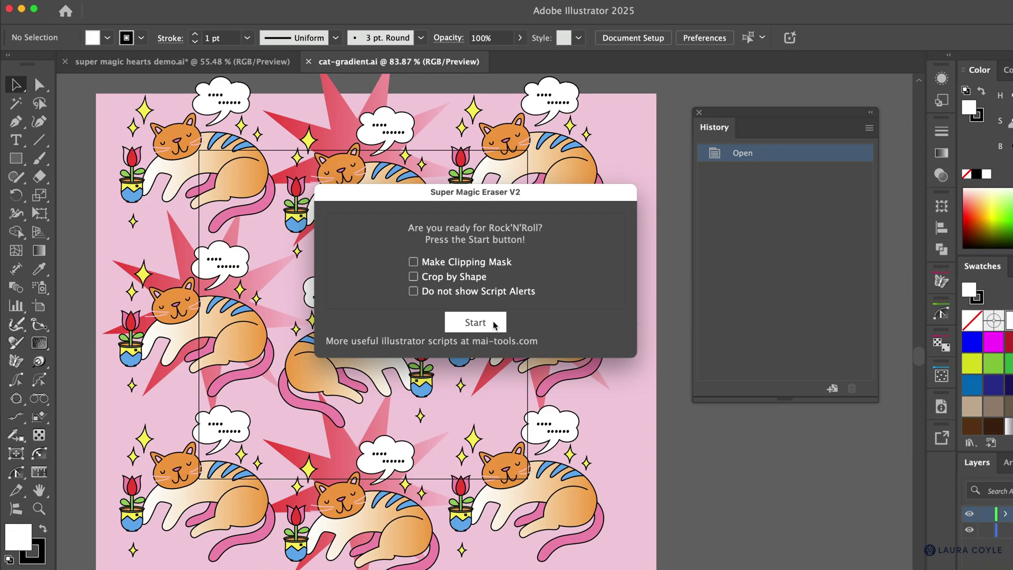
- Start the Super Magic Eraser crop and accept the compound path alert
click(495, 323)
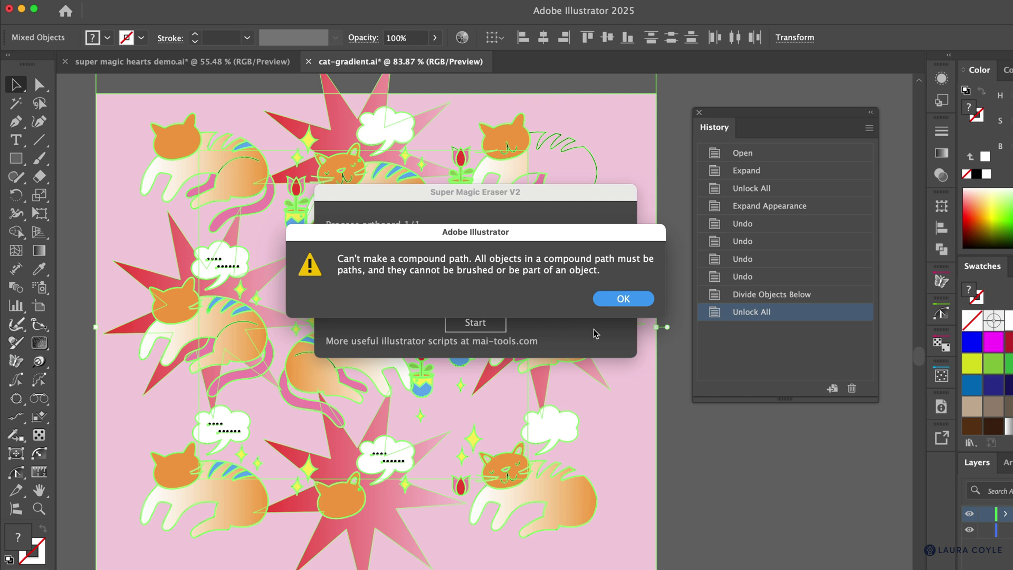
click(623, 299)
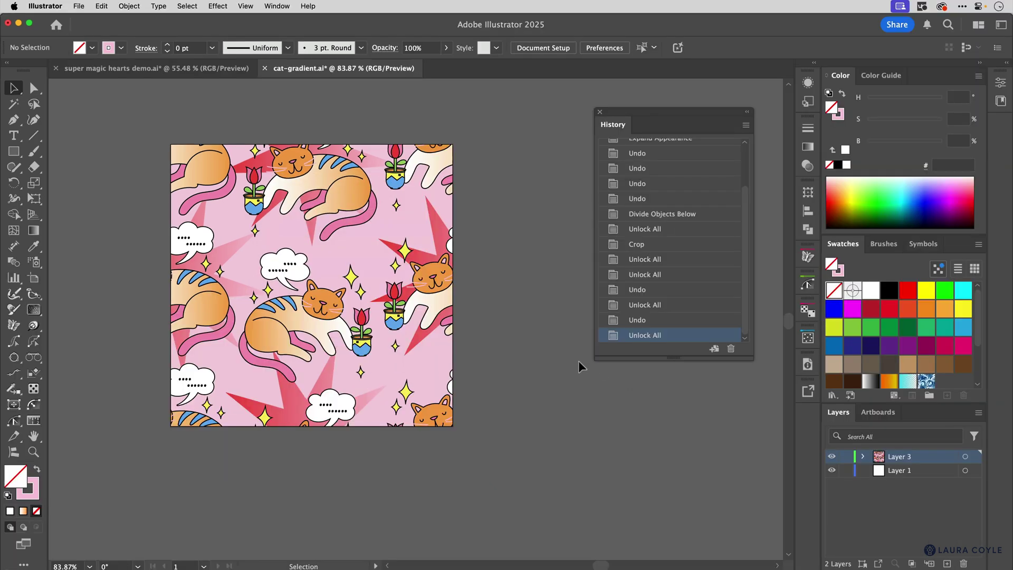
- Select all the cropped cat artwork and group it into a single tile
drag(372, 334, 498, 384)
click(498, 380)
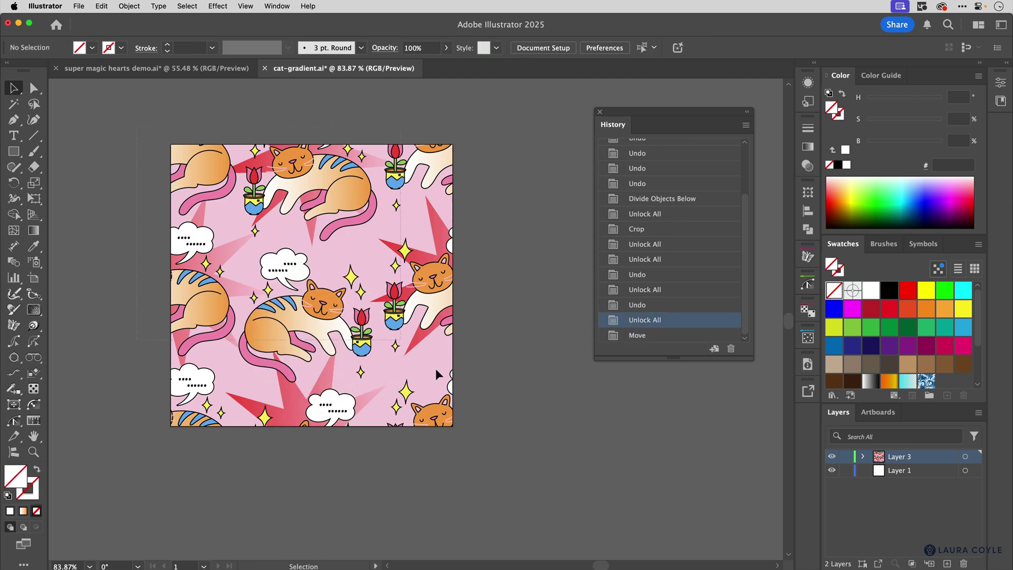
key(super+a)
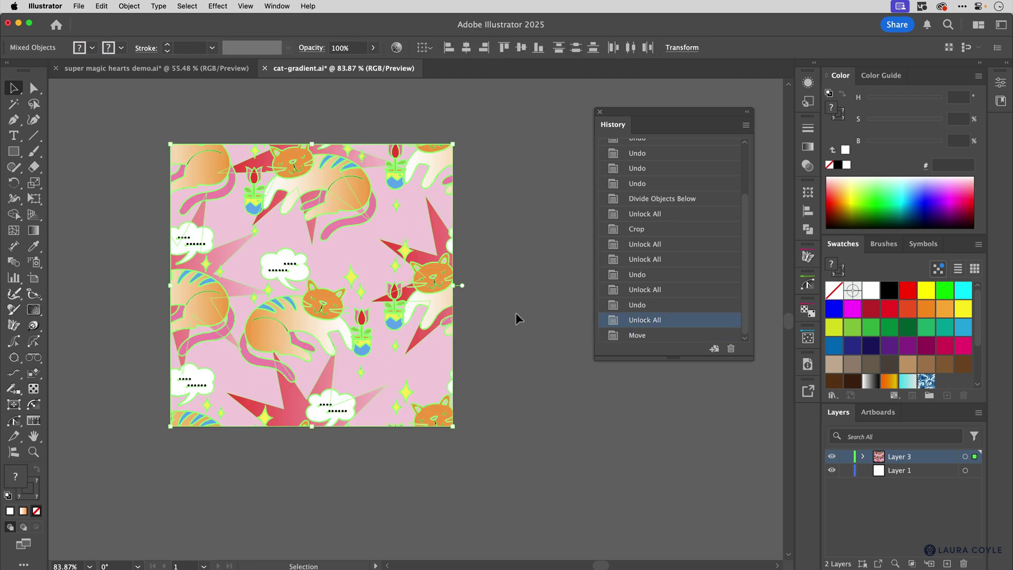
key(a)
key(super+g)
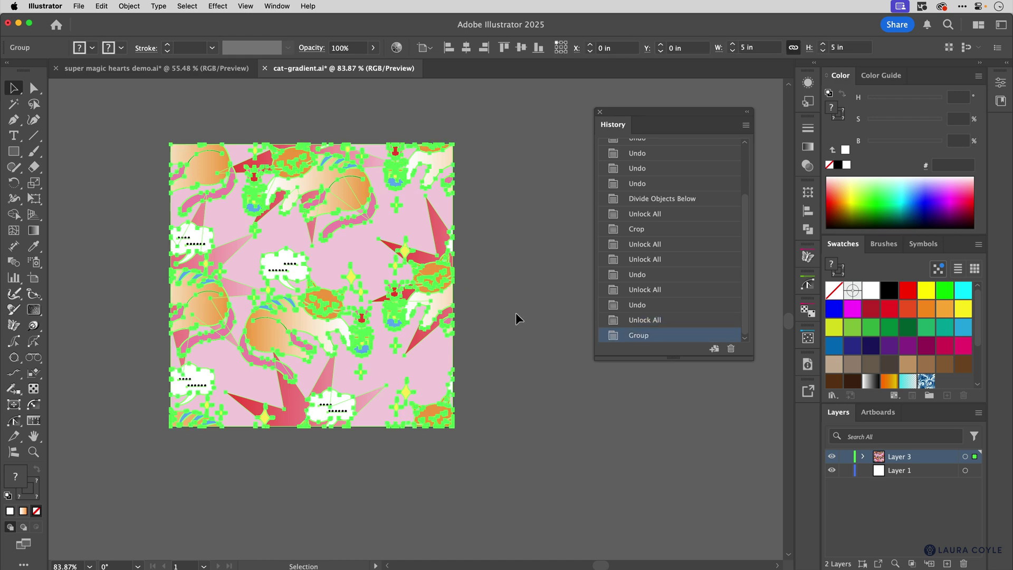
key(v)
key(super+shift+a)
- Alt-drag a copy of the tile so it sits flush against the original's right edge
drag(515, 313, 214, 322)
drag(112, 306, 480, 320)
drag(558, 367, 418, 361)
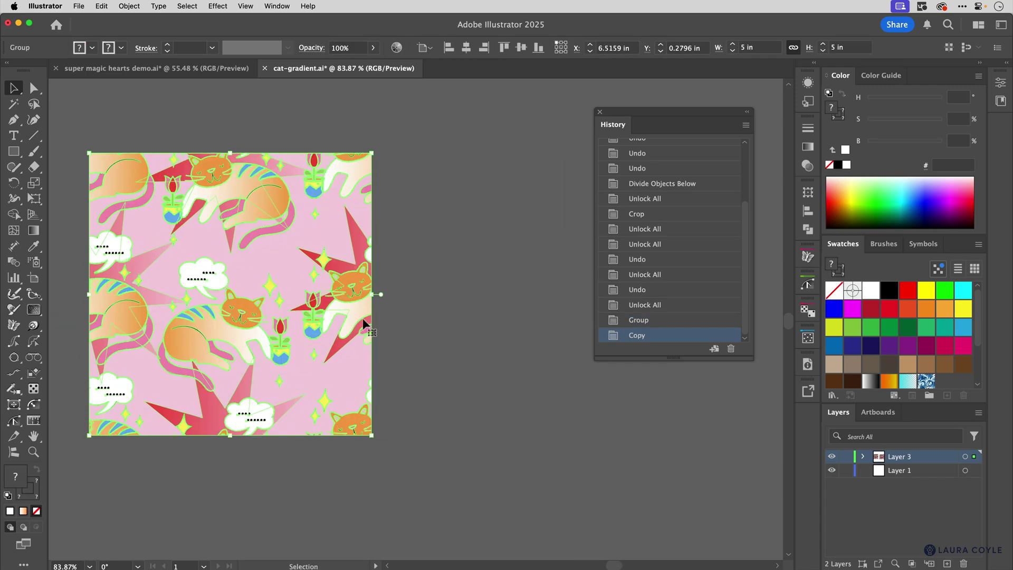
key(a)
key(v)
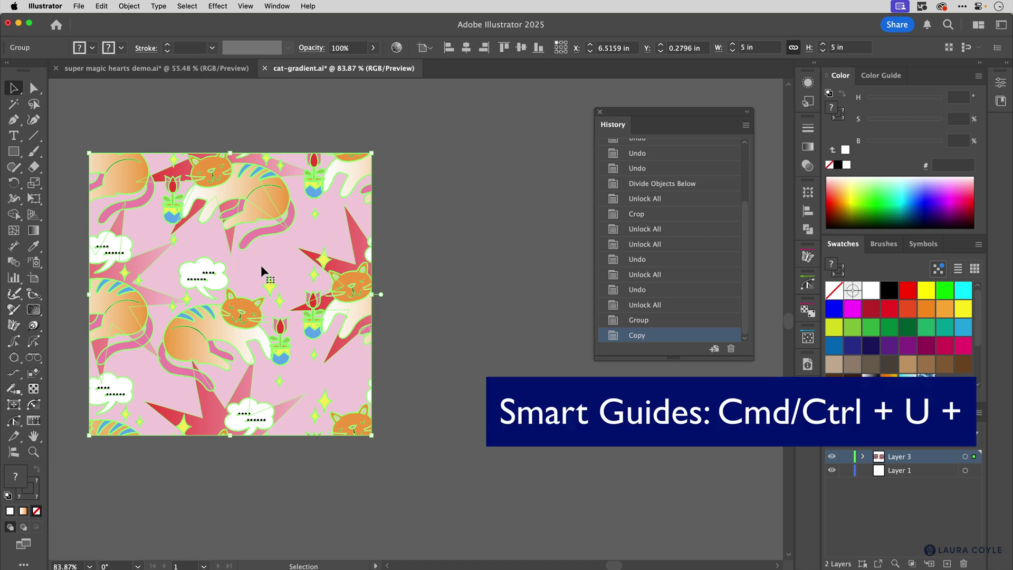
drag(242, 269, 524, 285)
click(445, 451)
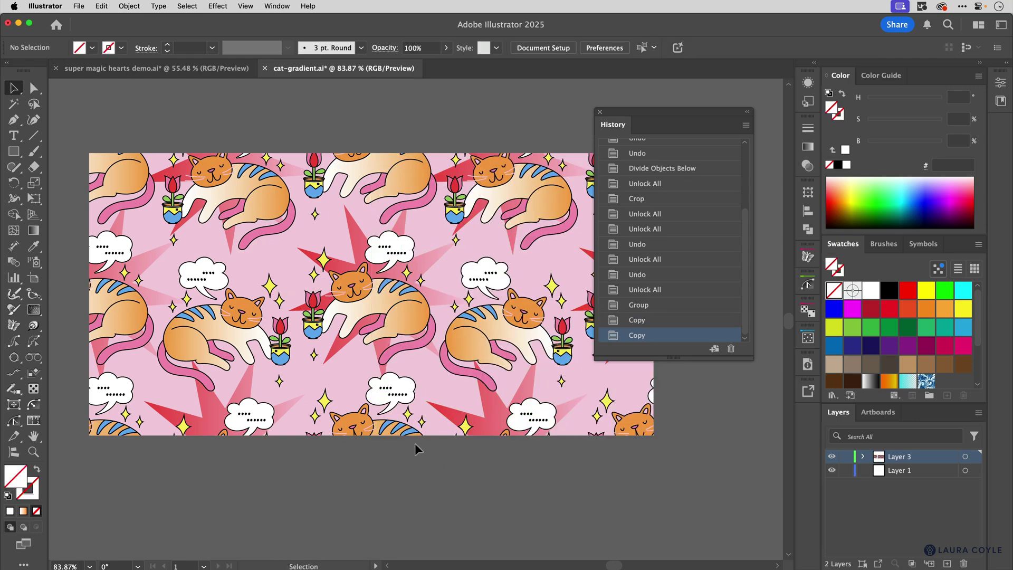
- Zoom in to inspect the seam between the two tiles, then zoom out to view the strip
scroll(445, 464, up, 6)
scroll(469, 201, up, 3)
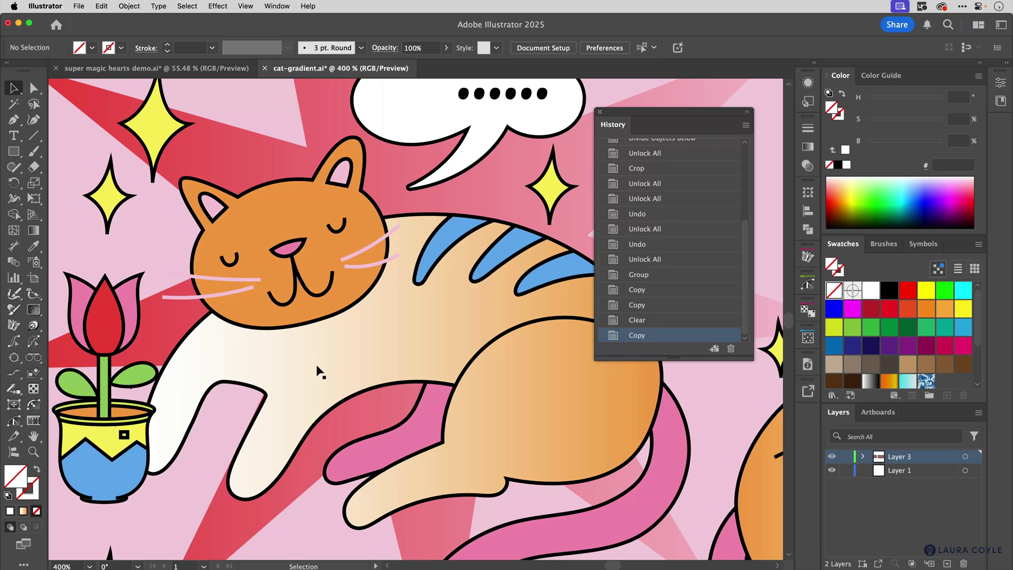
click(592, 425)
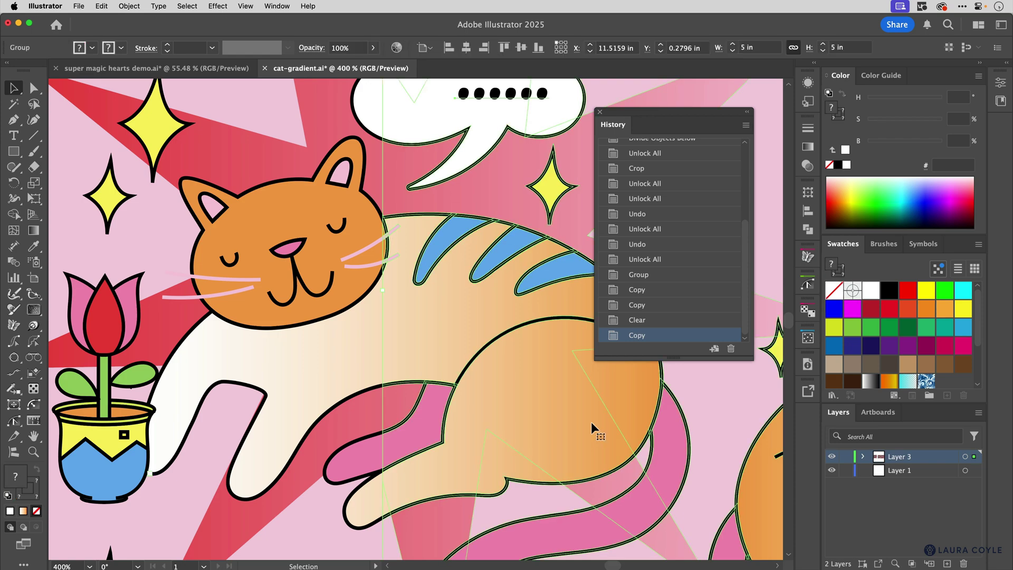
click(277, 384)
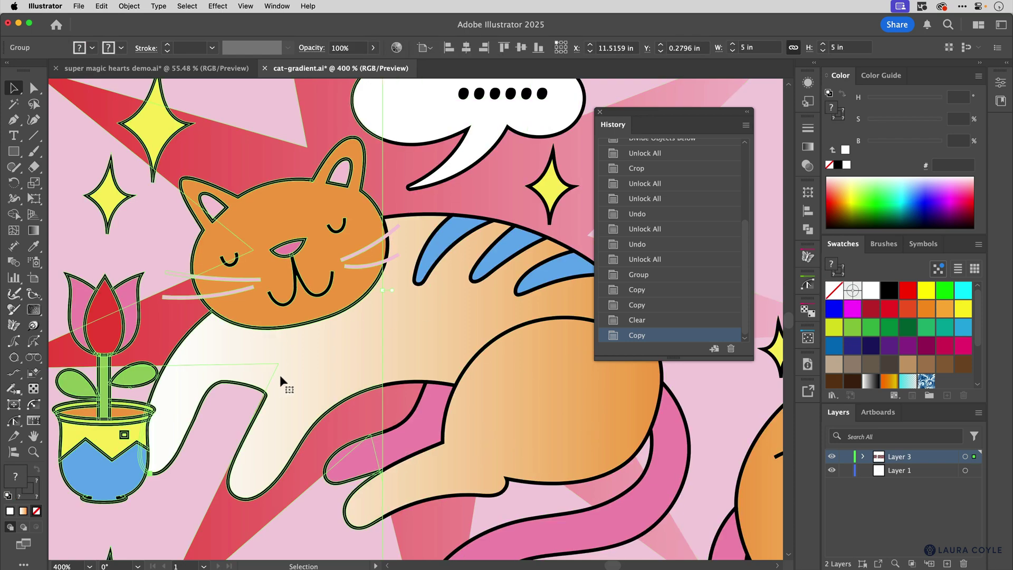
key(super+0)
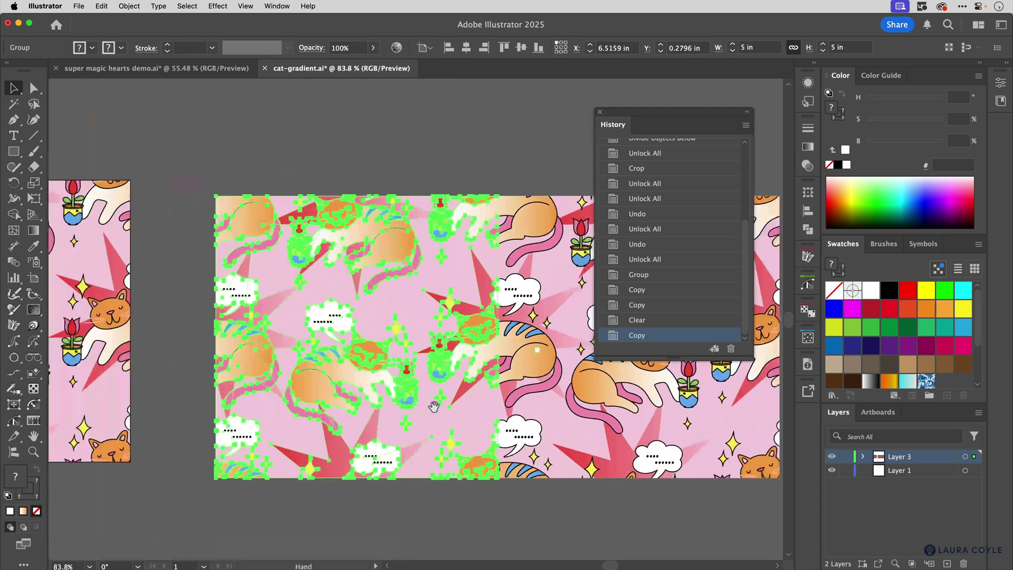
click(318, 495)
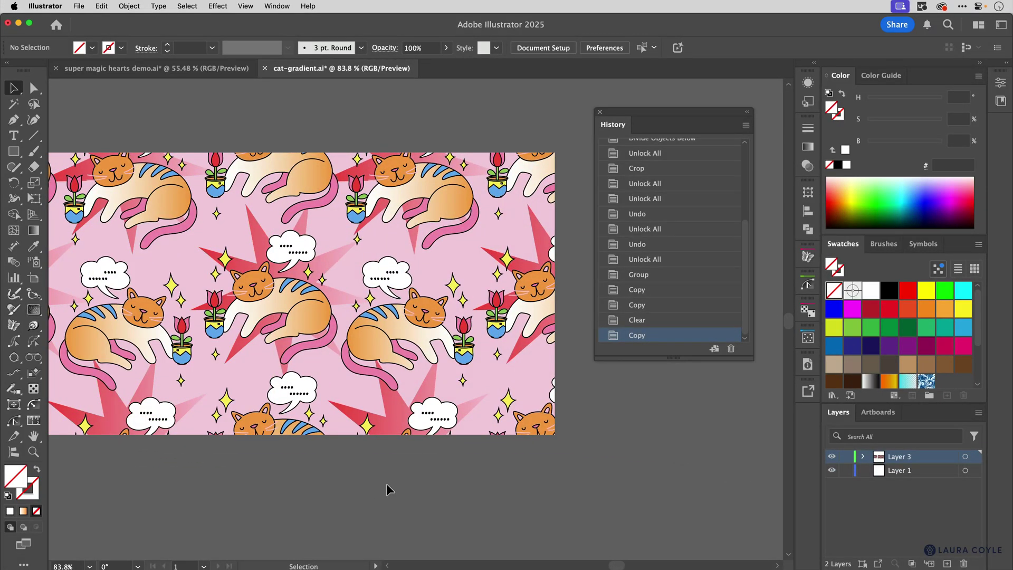
- In super magic hearts demo.ai, delete the pattern rectangle and drag the hearts swatch onto the canvas
key(ctrl+Tab)
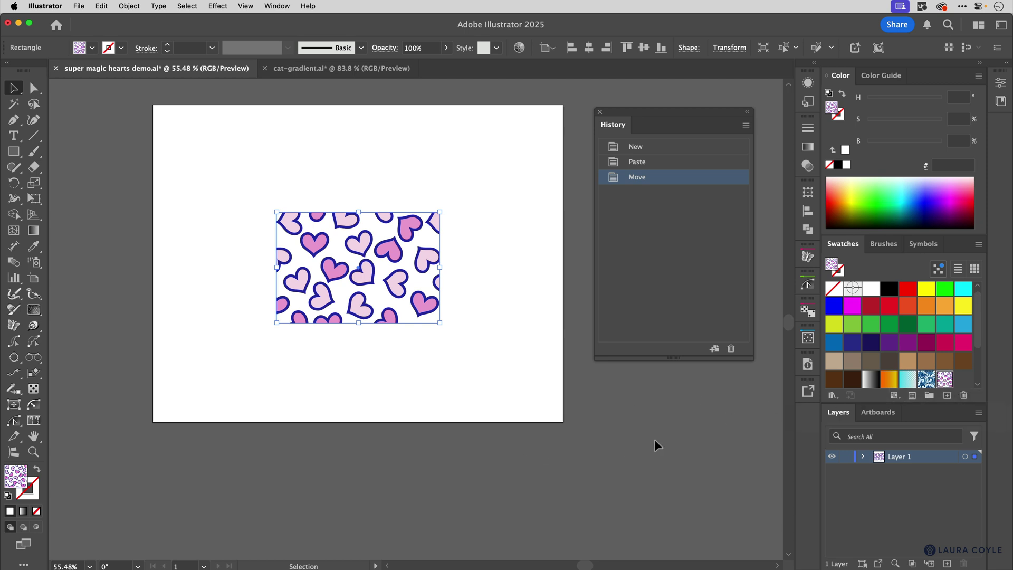
key(Delete)
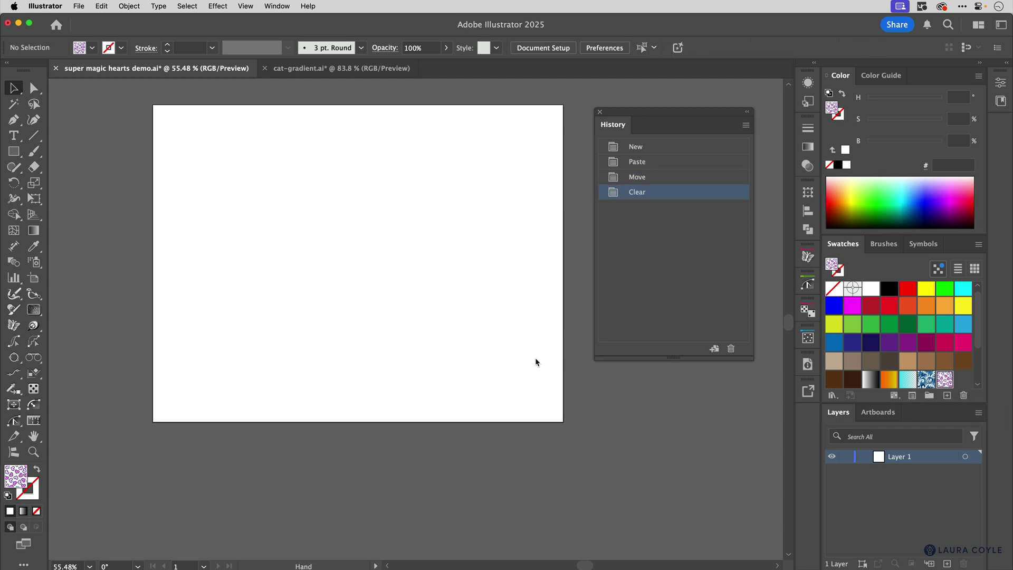
drag(518, 353, 152, 348)
drag(944, 379, 381, 249)
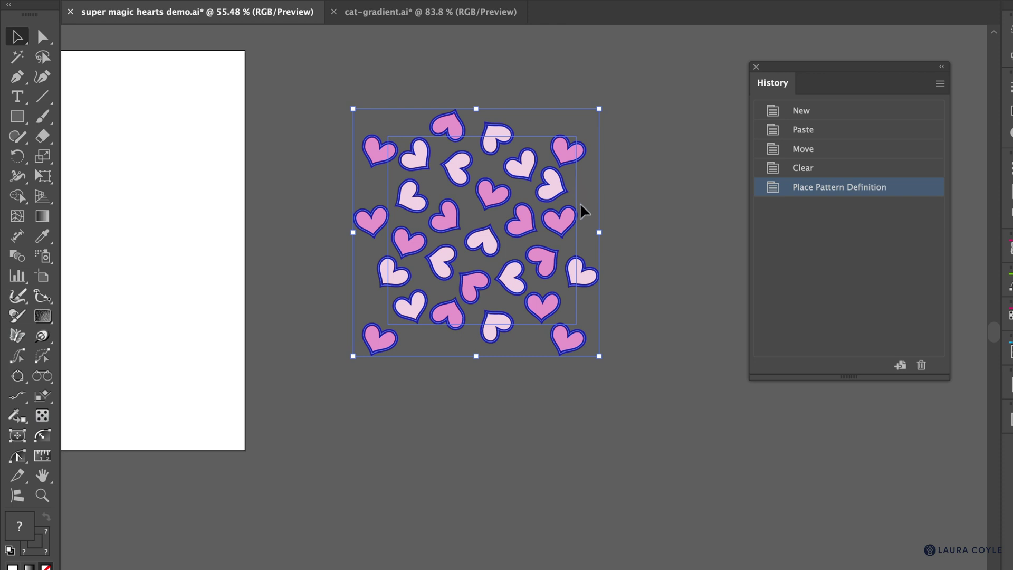
- Ungroup the hearts tile, fill its back square yellow, and fit Artboard 1 to that square
key(super+shift+g)
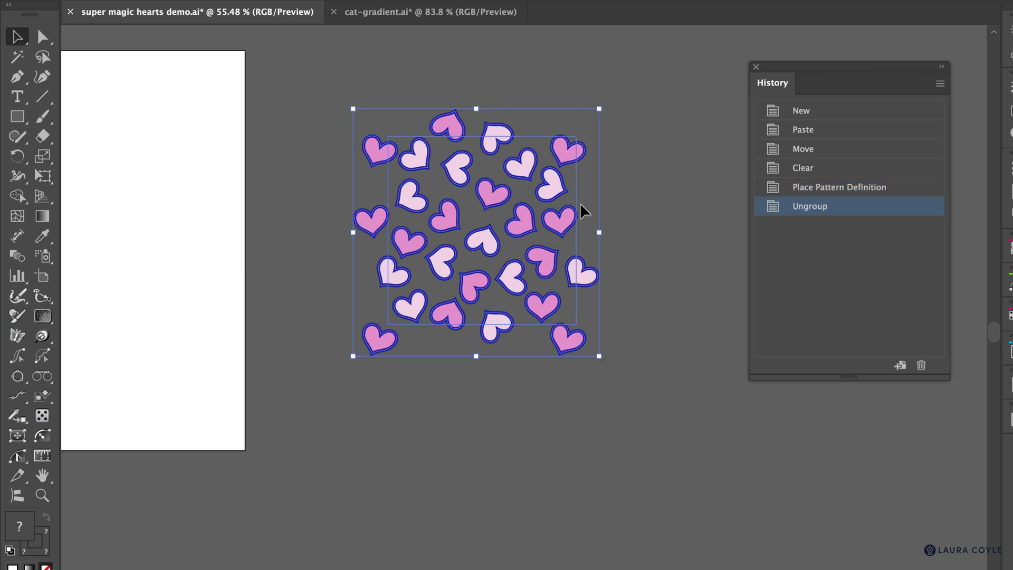
click(619, 179)
click(574, 189)
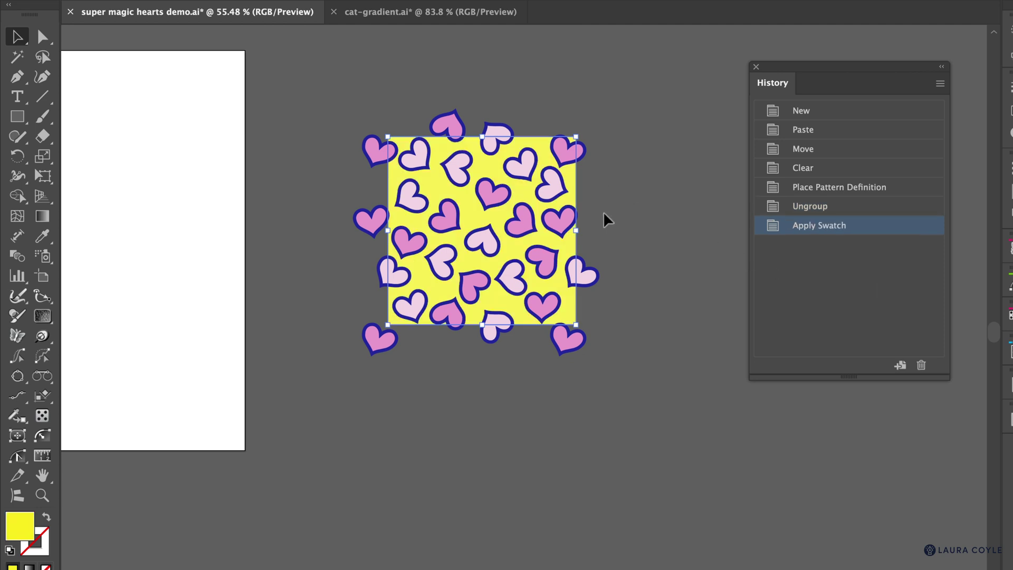
click(42, 277)
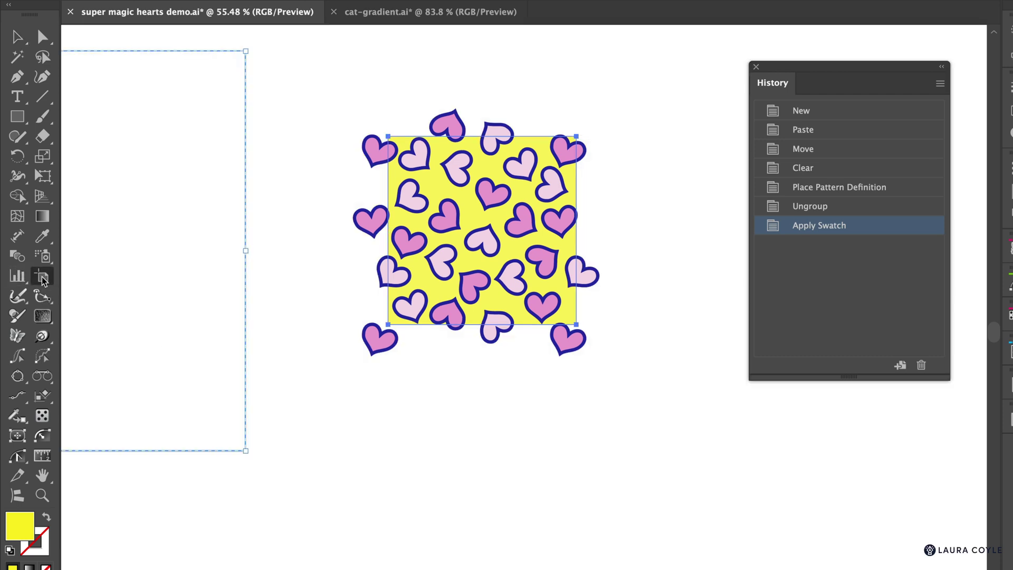
click(393, 176)
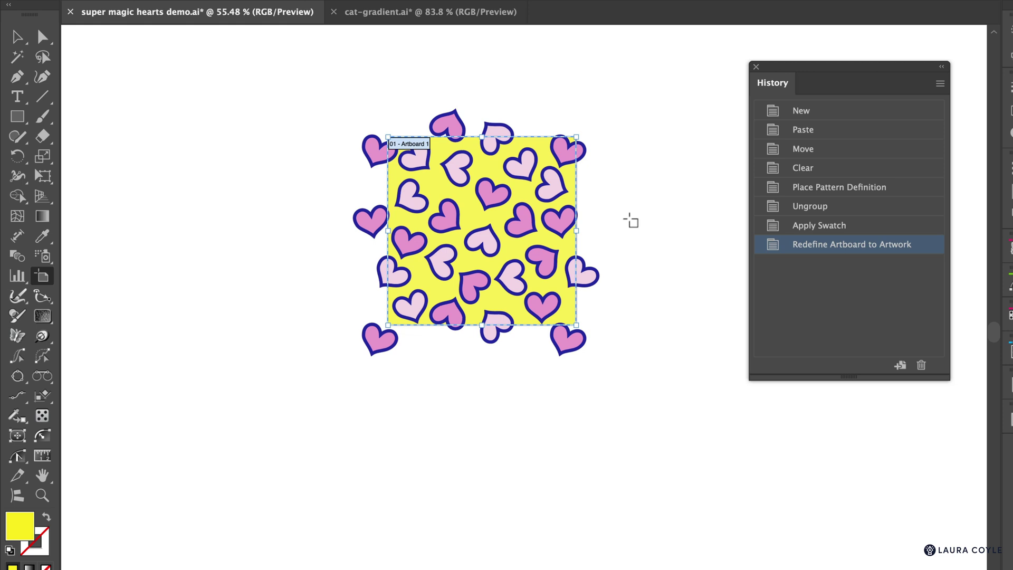
key(Escape)
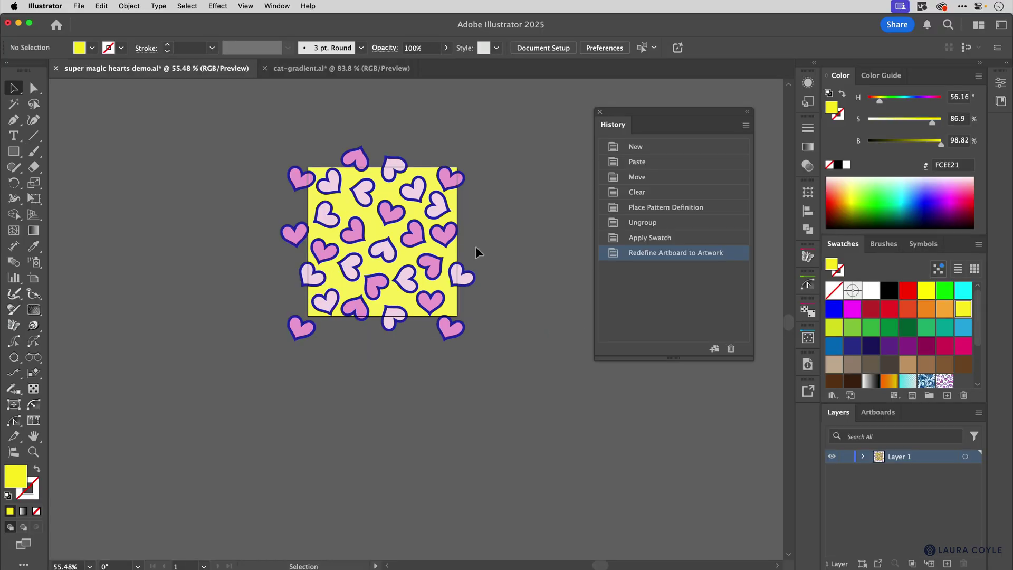
key(z)
drag(593, 239, 702, 231)
drag(558, 242, 531, 140)
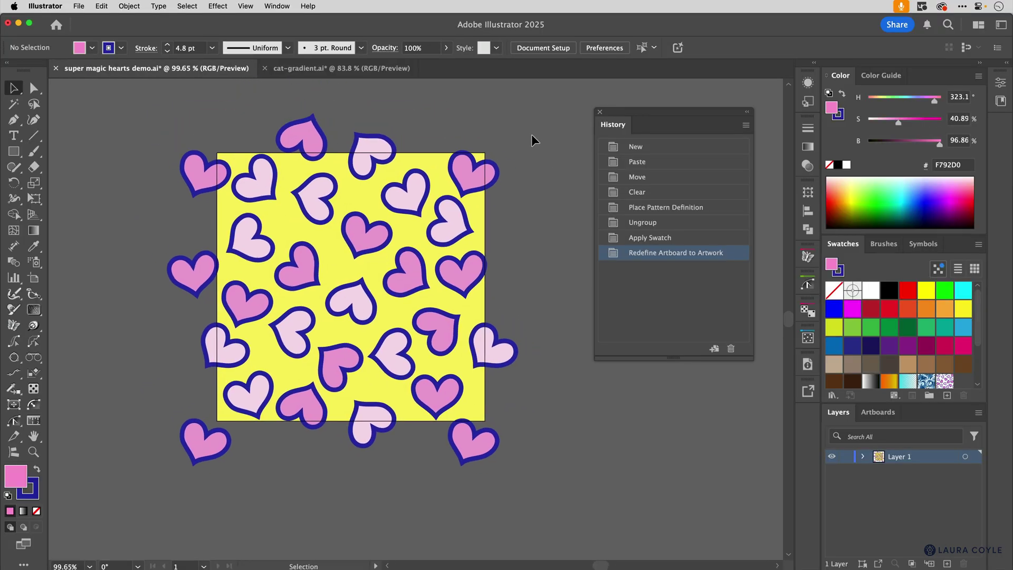
click(206, 171)
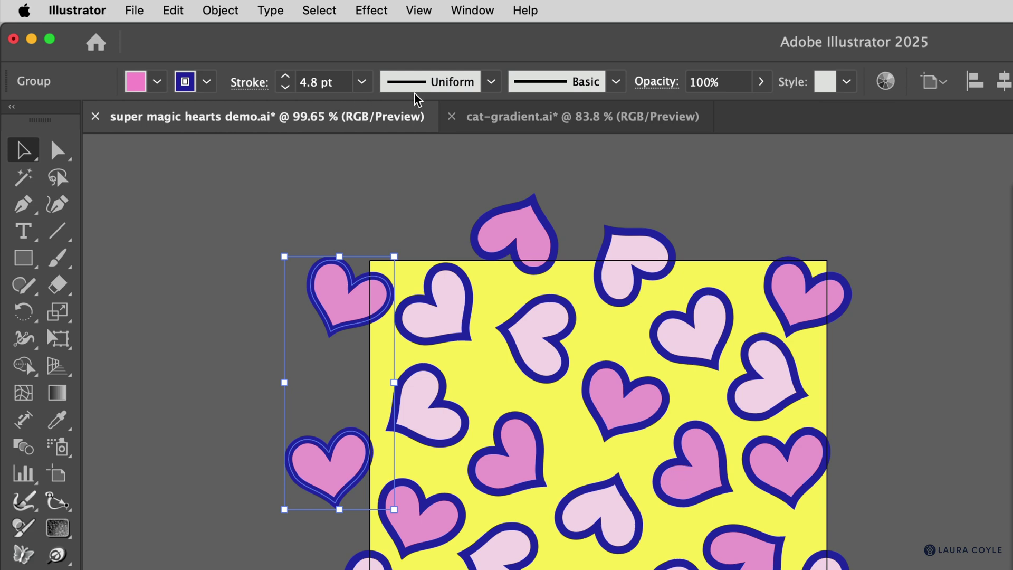
click(426, 226)
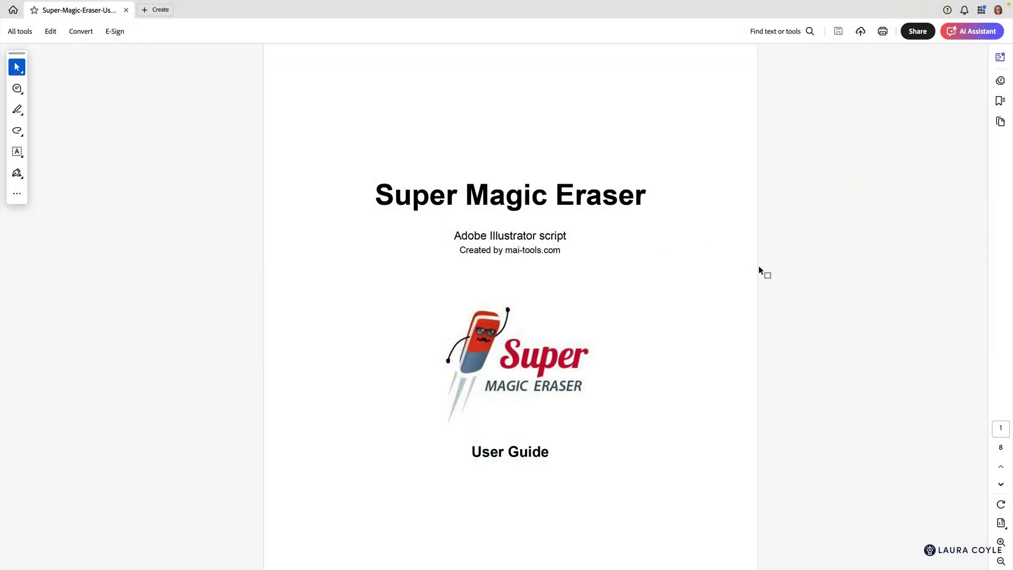
- Page forward to the user guide's Introduction and Warning pages
click(1003, 485)
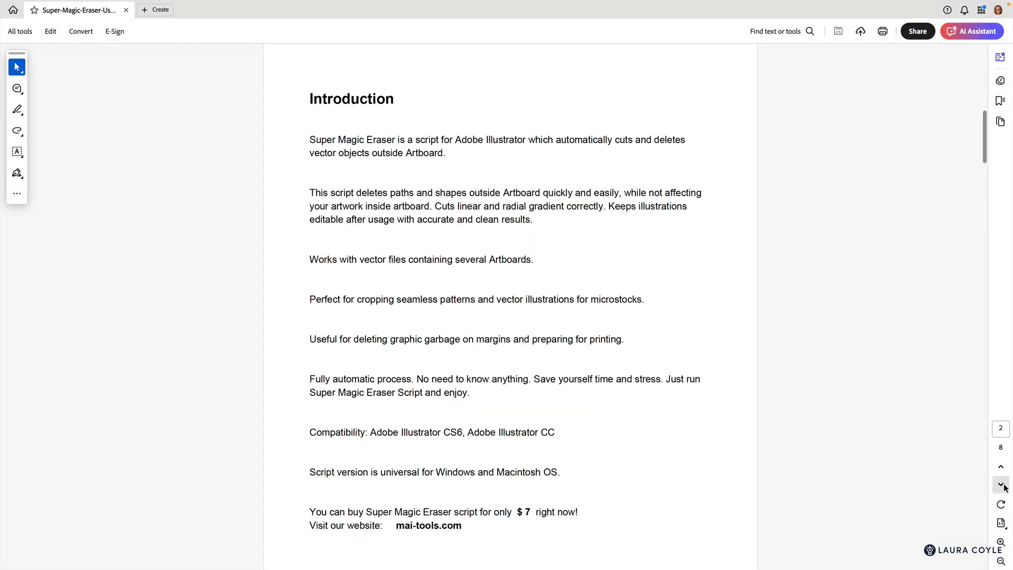
click(1002, 485)
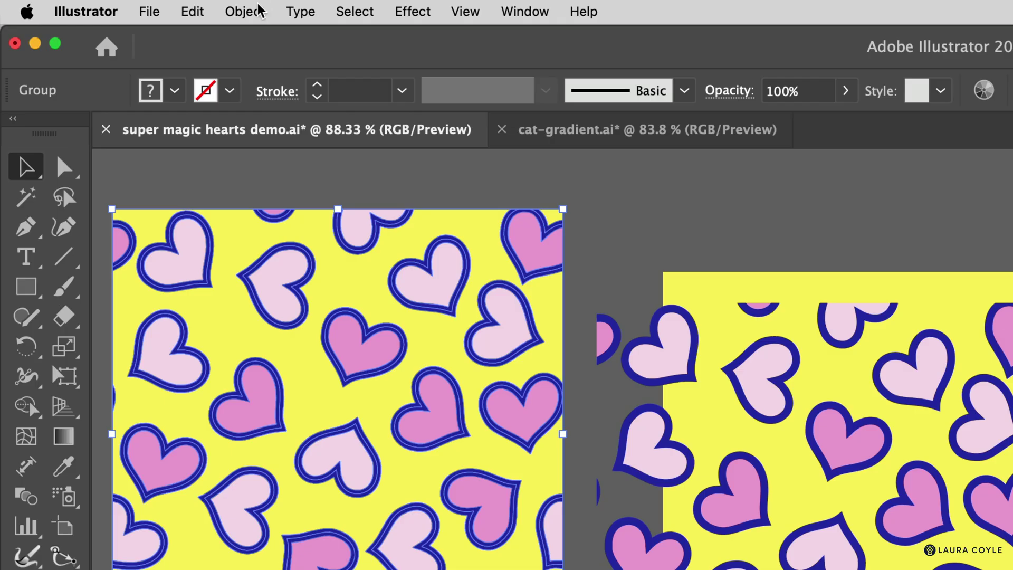
- Browse File > Scripts to locate the super_magic_eraser_v36 and v41 scripts
click(130, 6)
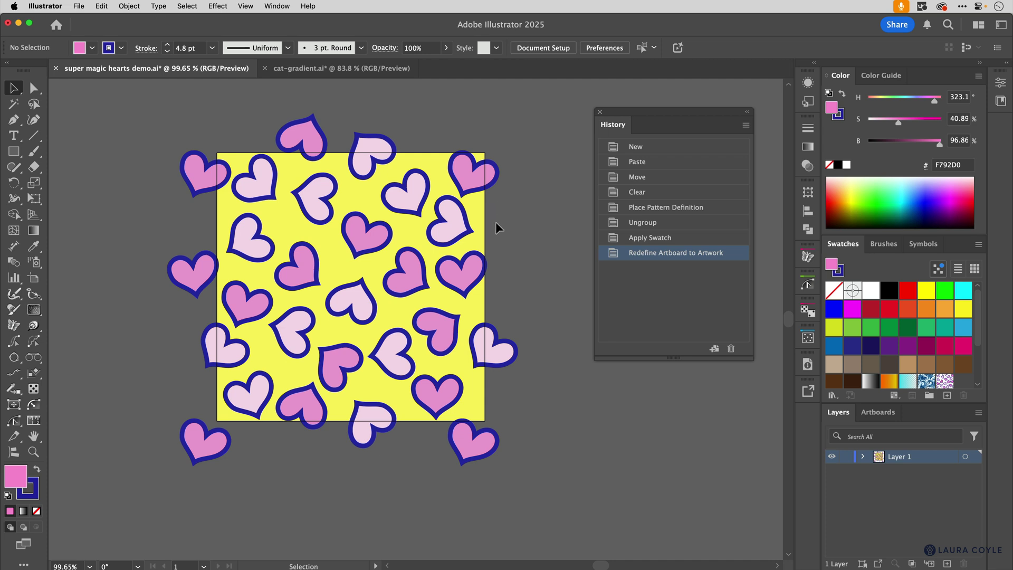
click(77, 6)
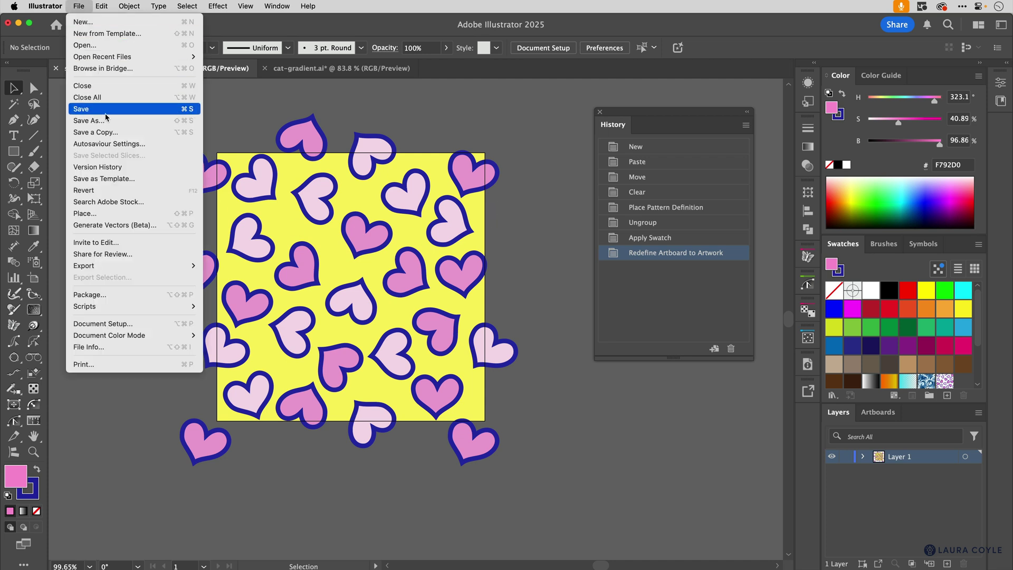
mouse_move(124, 307)
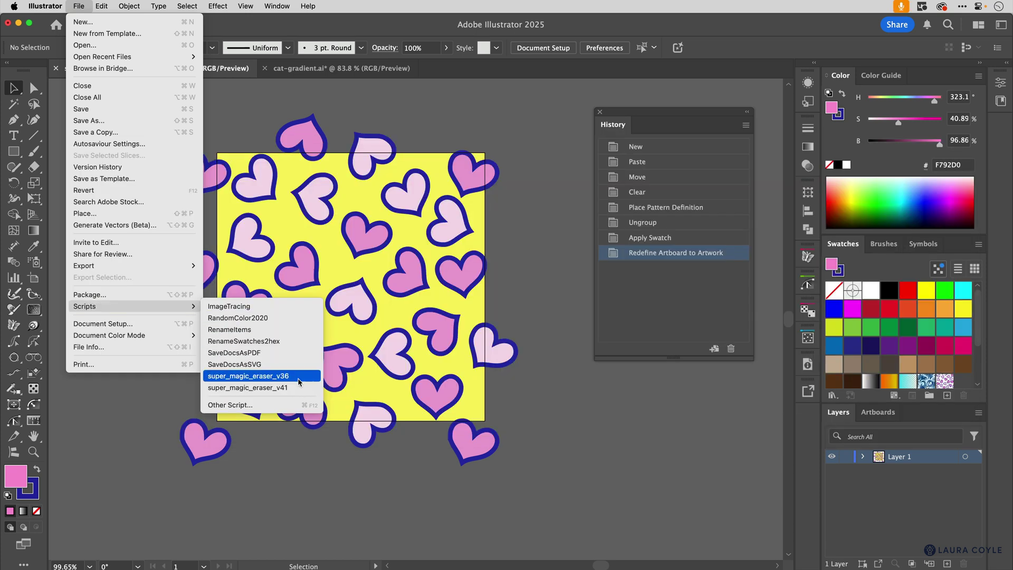
- Cancel the first script run, save the hearts document with Cmd+S, and rerun super_magic_eraser_v41
click(299, 389)
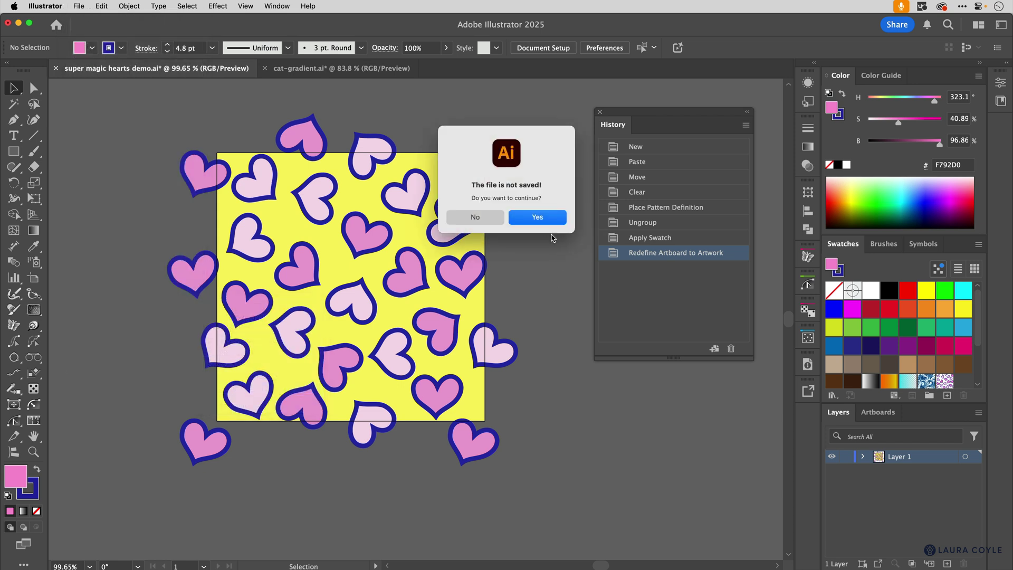
click(476, 218)
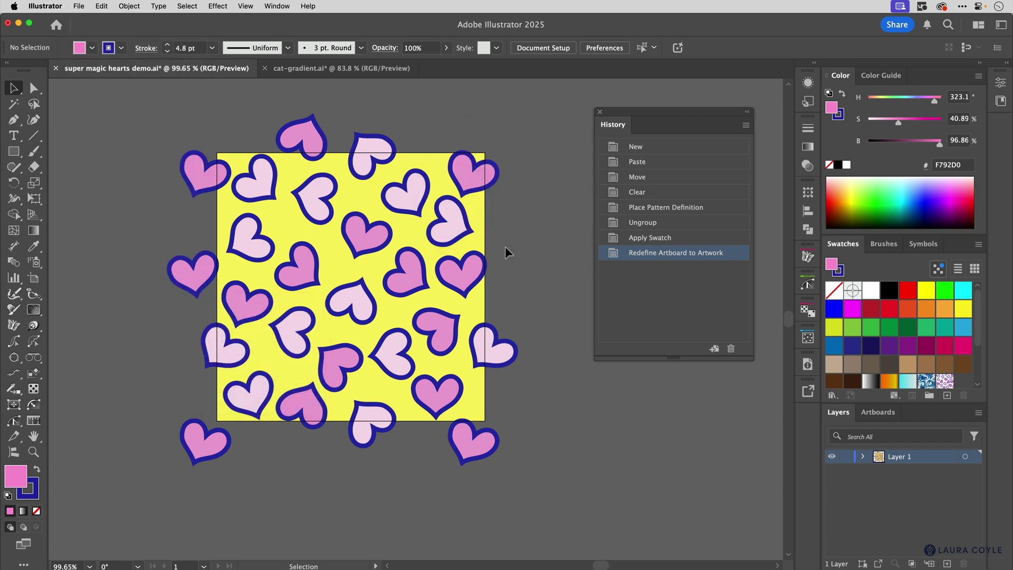
key(super+s)
click(80, 8)
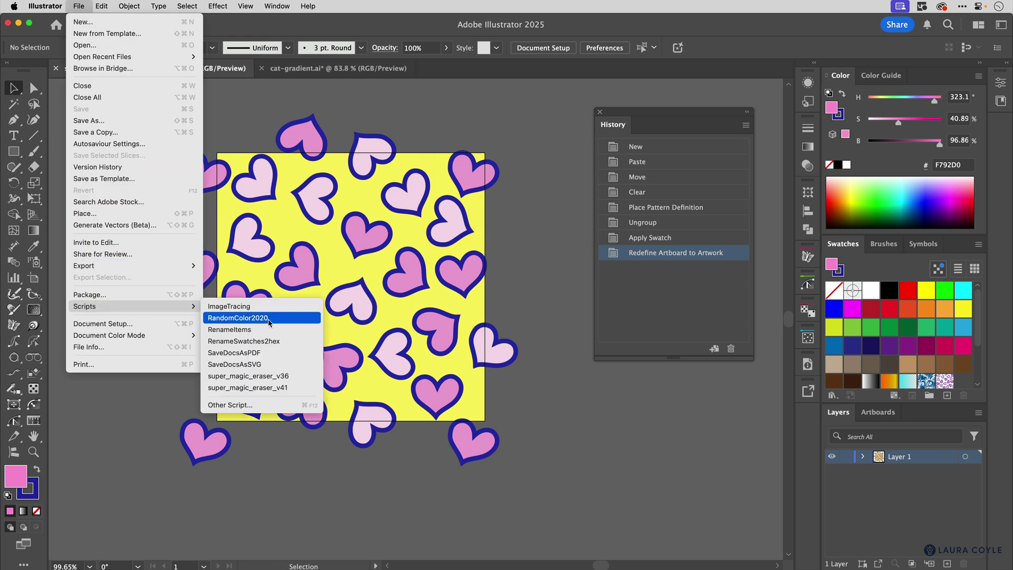
click(296, 389)
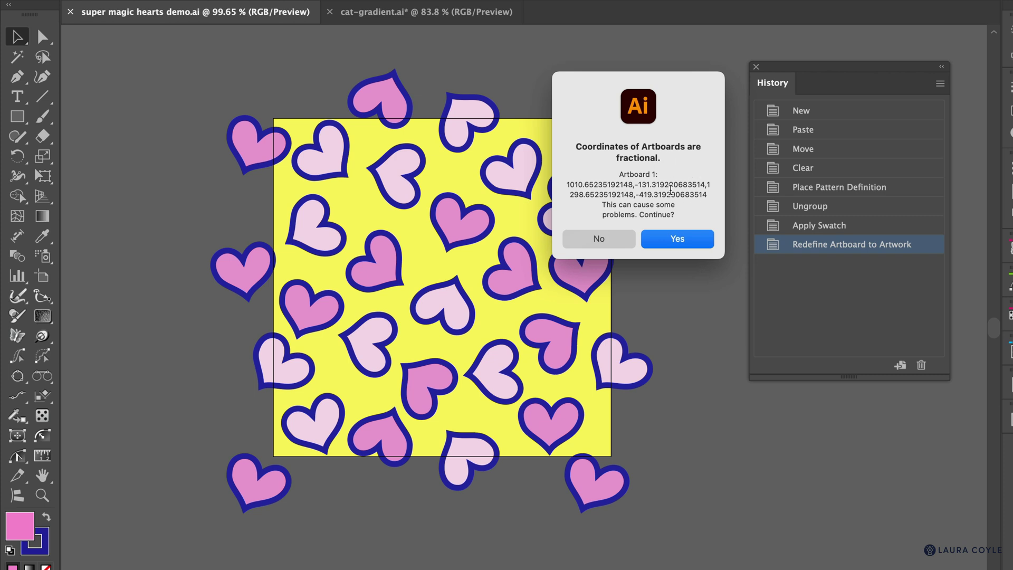
- Decline the warning and move Artboard 1 with its artwork to X 14 in, Y 2 in
click(587, 239)
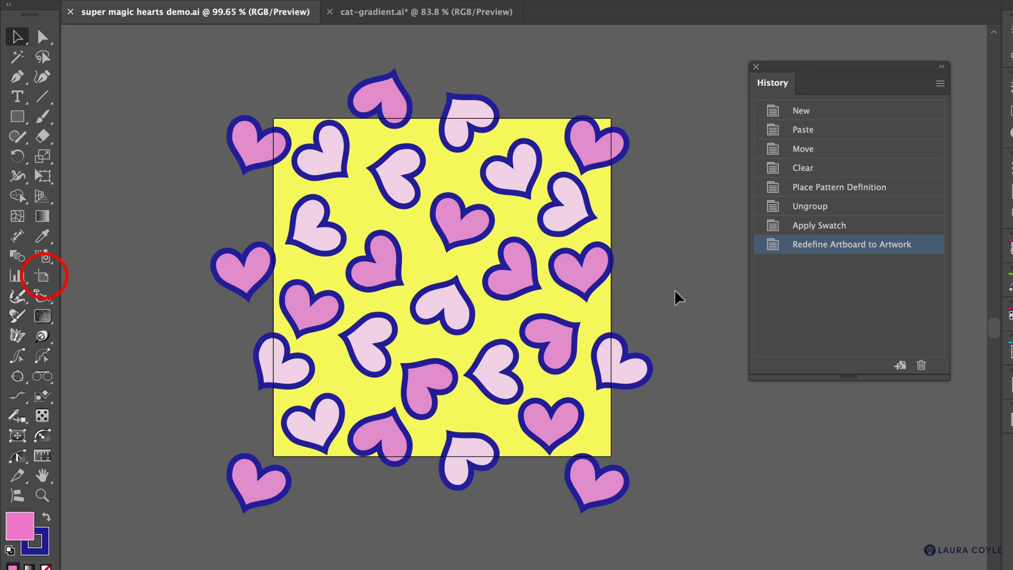
click(43, 279)
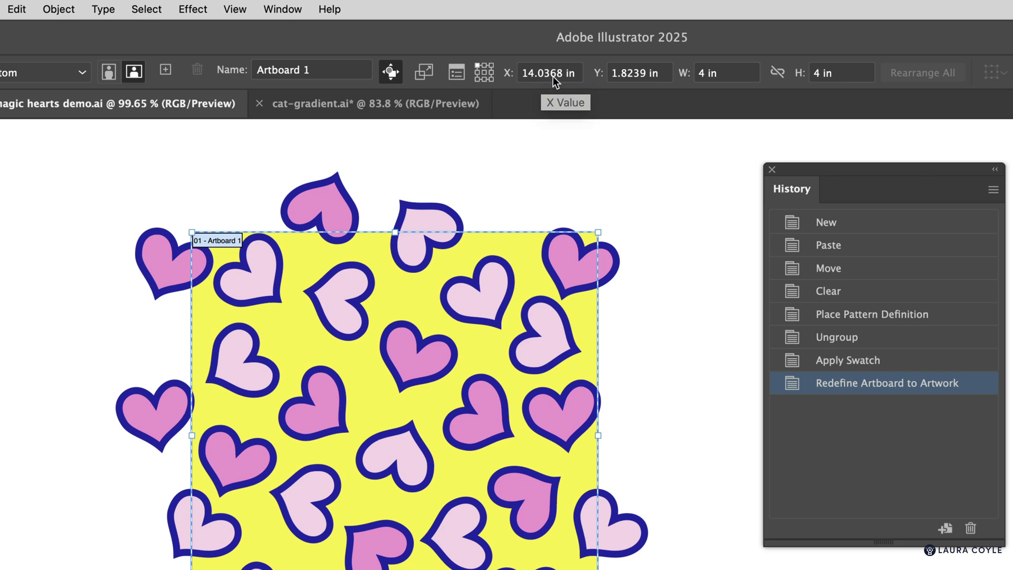
click(553, 76)
key(super+a)
text(14)
key(Return)
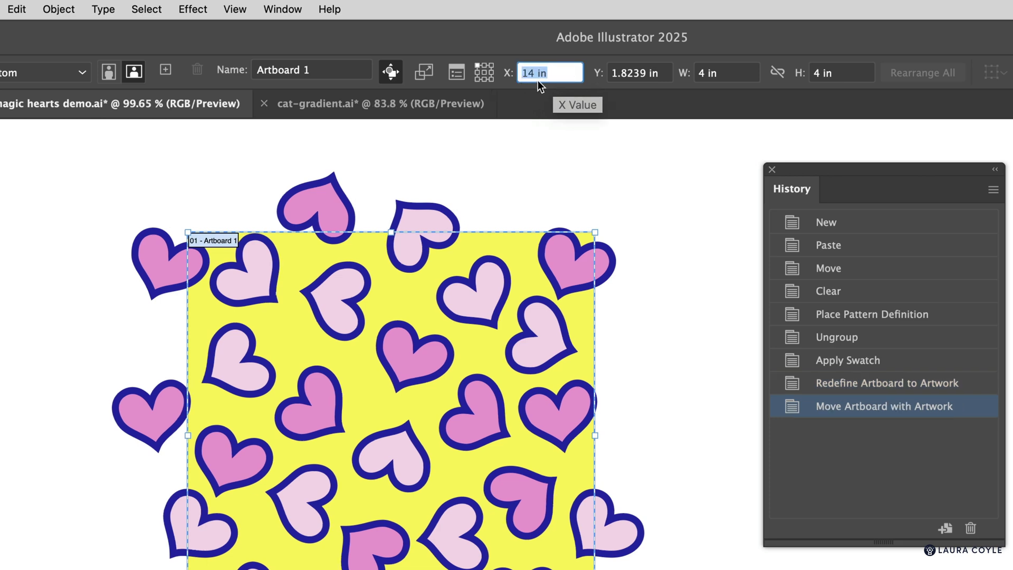
click(631, 73)
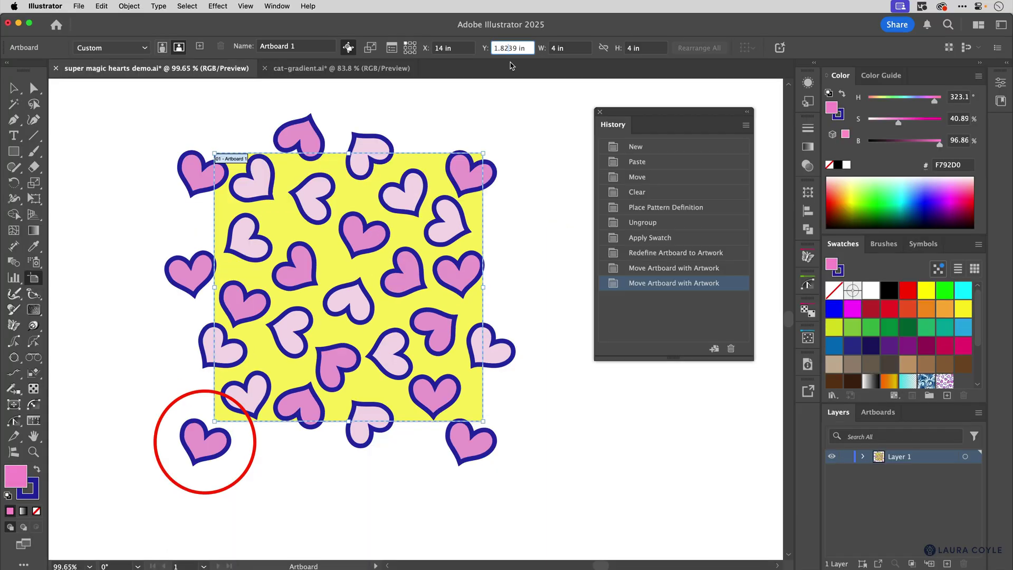
key(super+a)
text(2)
key(Return)
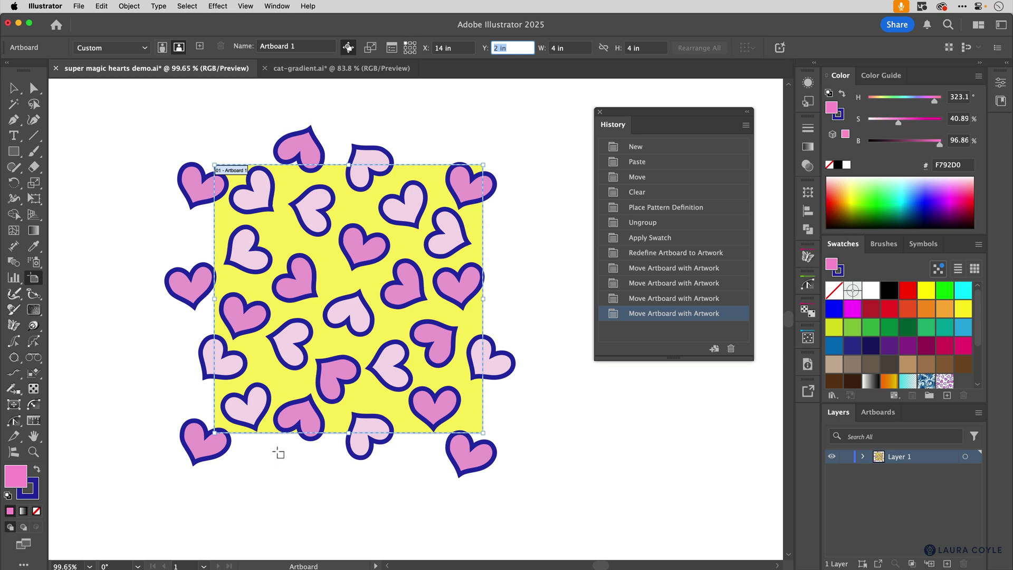
- Leave artboard editing and delete the loose heart below the yellow square's bottom-left corner
key(Return)
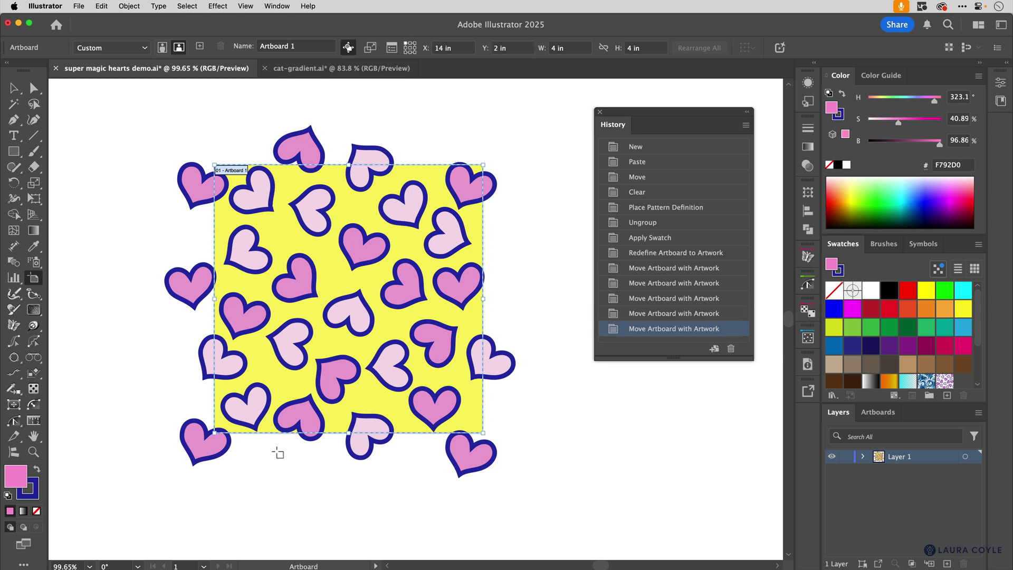
key(Escape)
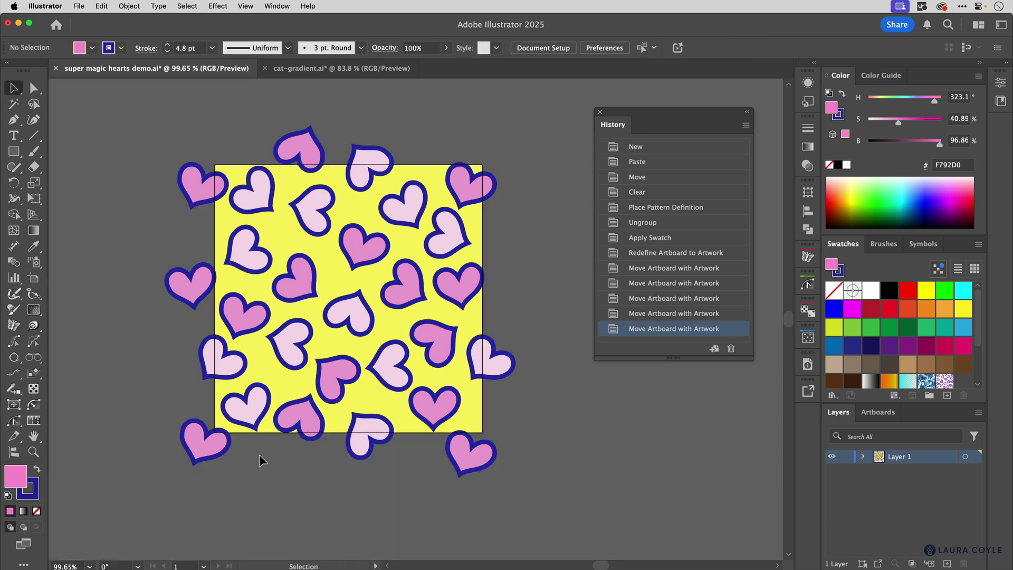
click(201, 450)
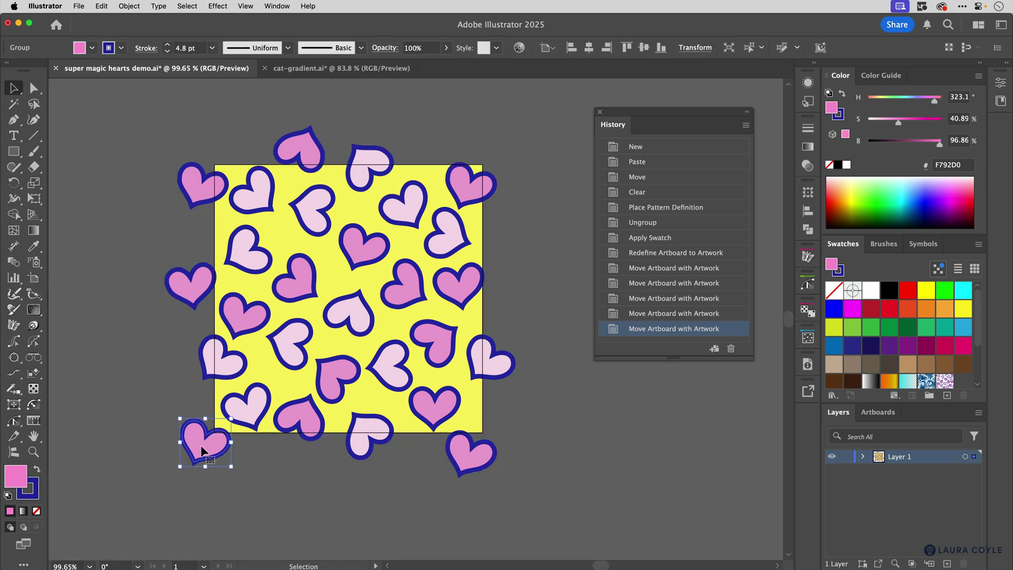
mouse_move(201, 450)
mouse_down()
mouse_move(204, 466)
mouse_move(245, 473)
mouse_move(210, 479)
mouse_move(203, 458)
mouse_up()
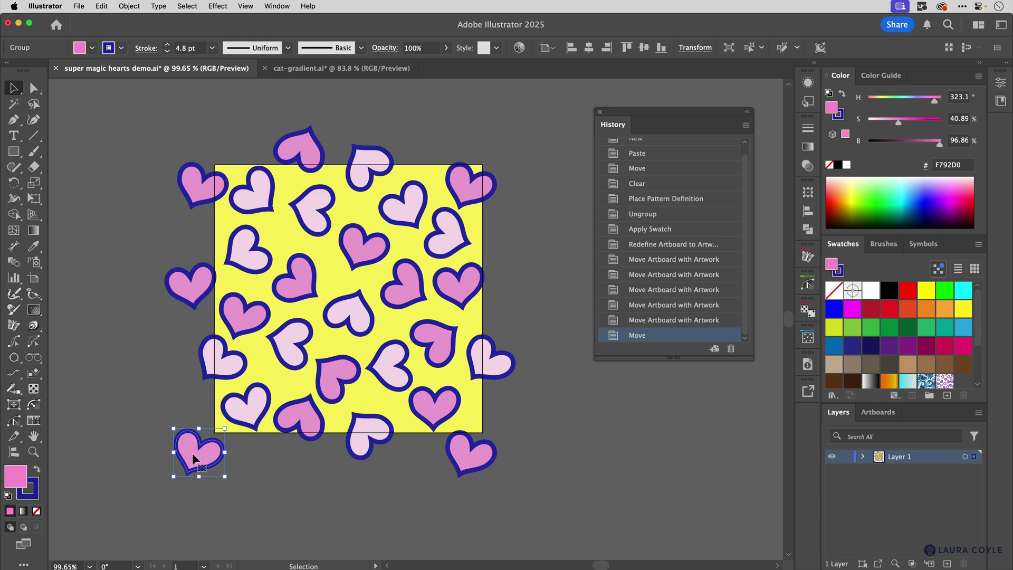
mouse_move(194, 459)
mouse_down()
mouse_move(201, 440)
mouse_move(174, 463)
mouse_up()
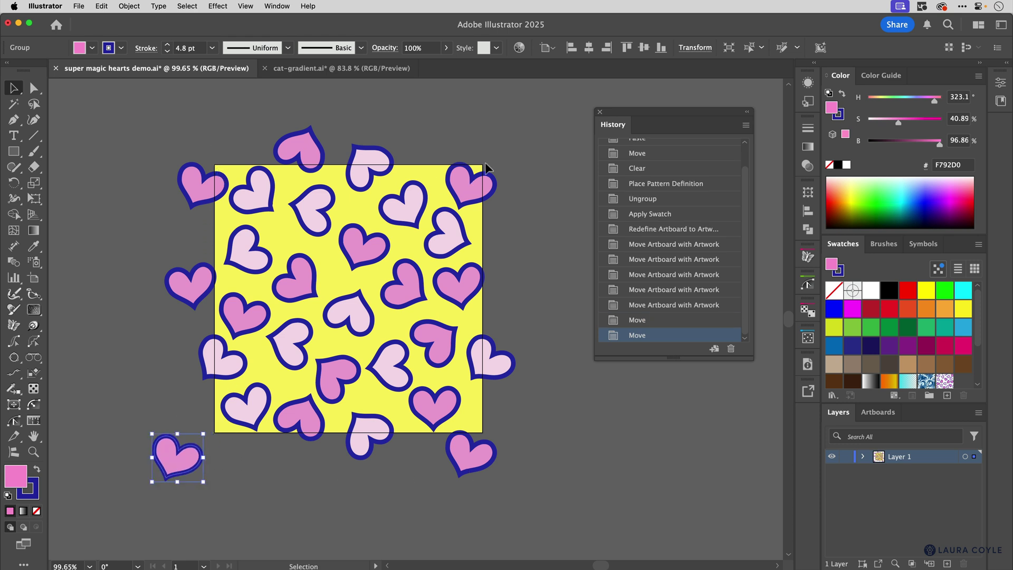
key(Delete)
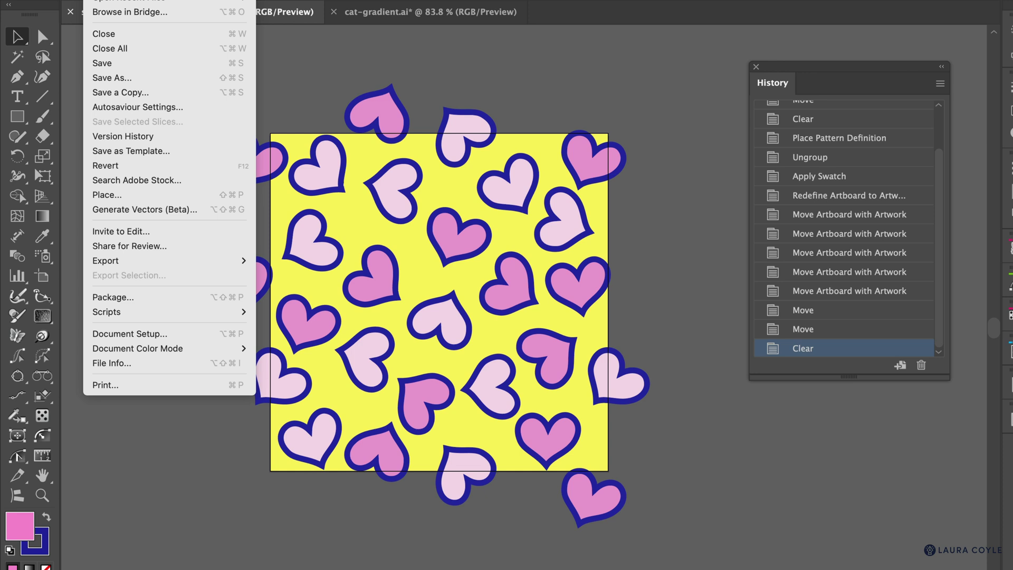
- Run the super_magic_eraser script past the unsaved-file warning to crop the hearts to the yellow artboard
mouse_move(154, 310)
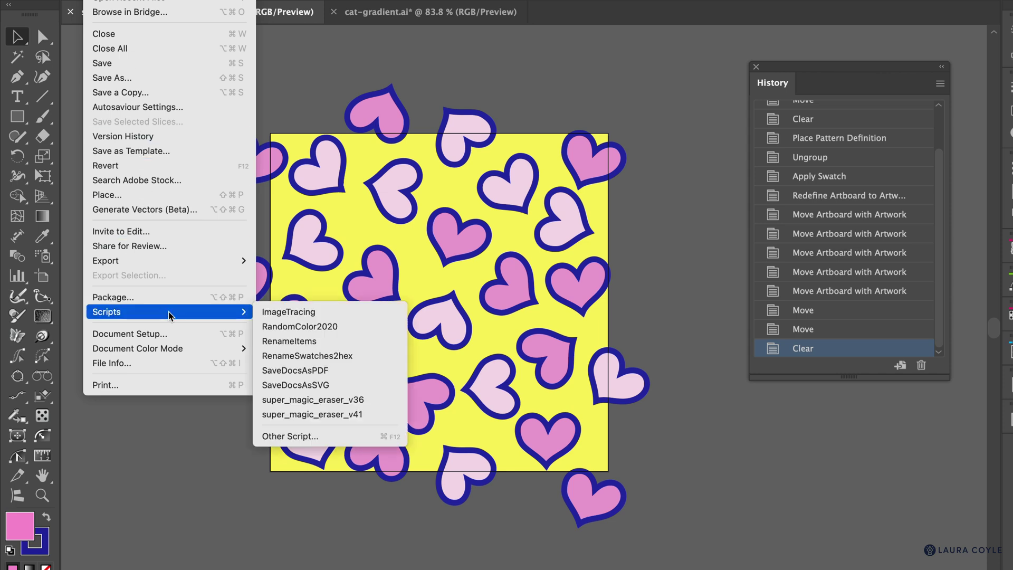
click(365, 415)
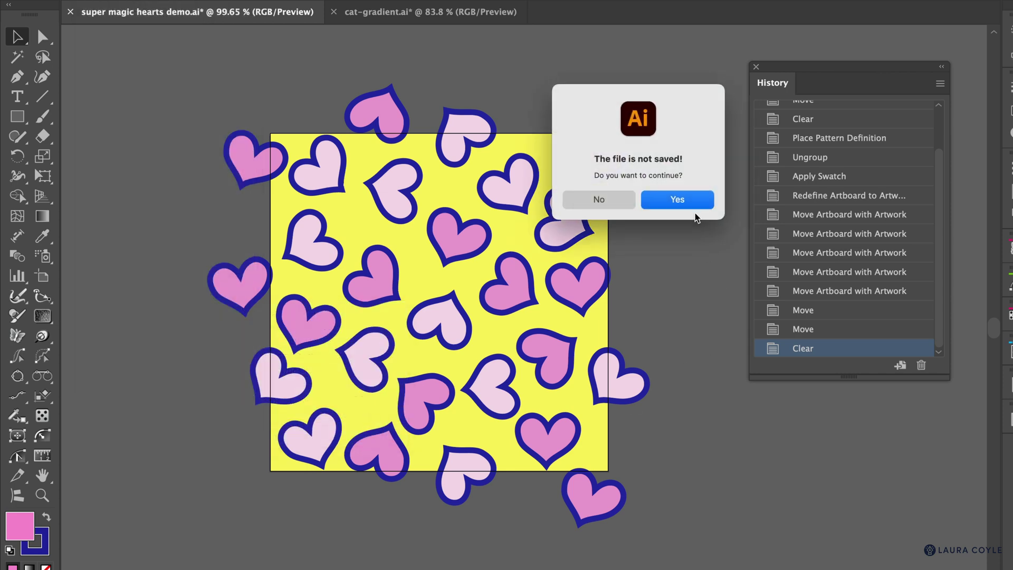
click(680, 203)
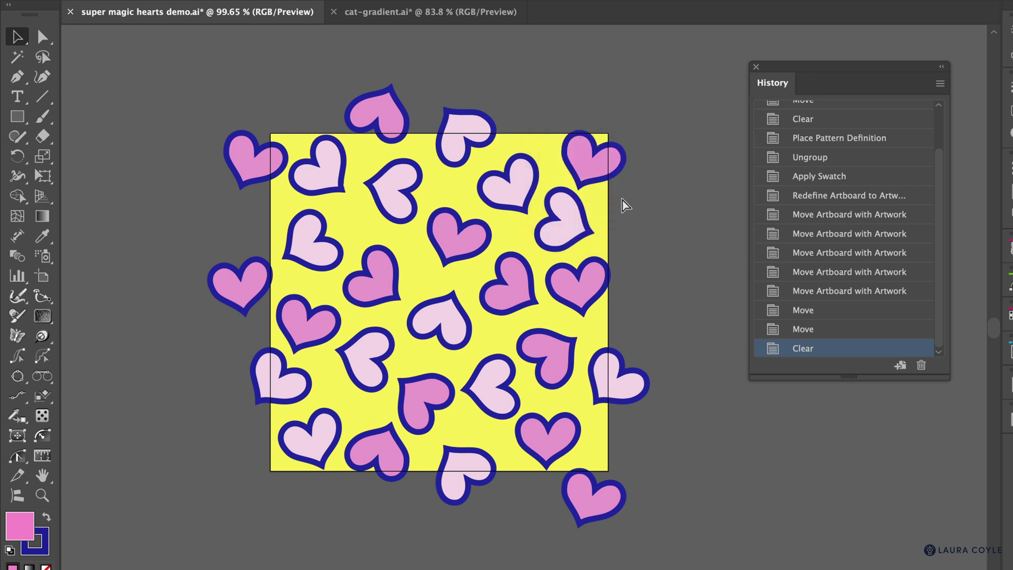
click(95, 0)
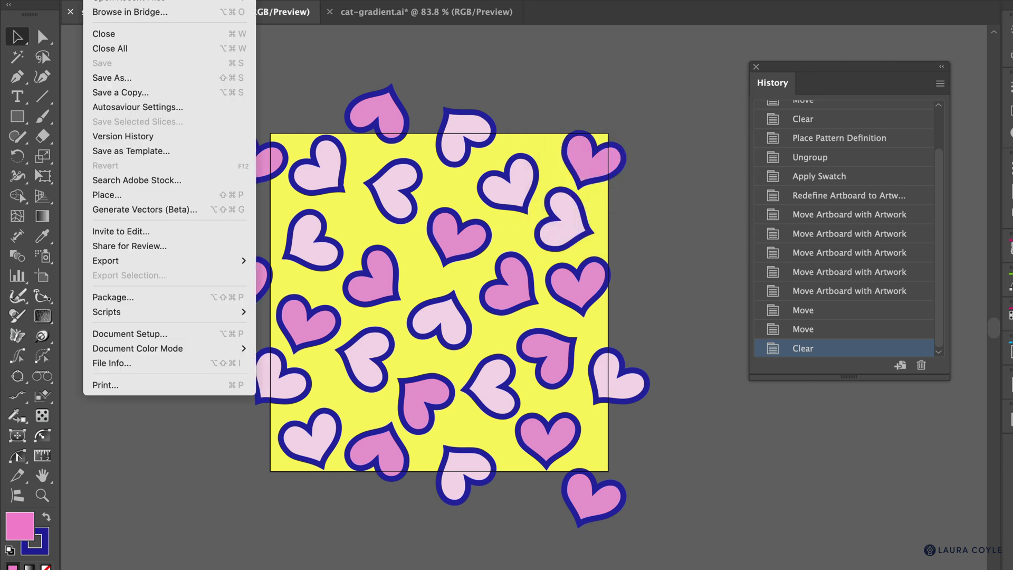
mouse_move(221, 311)
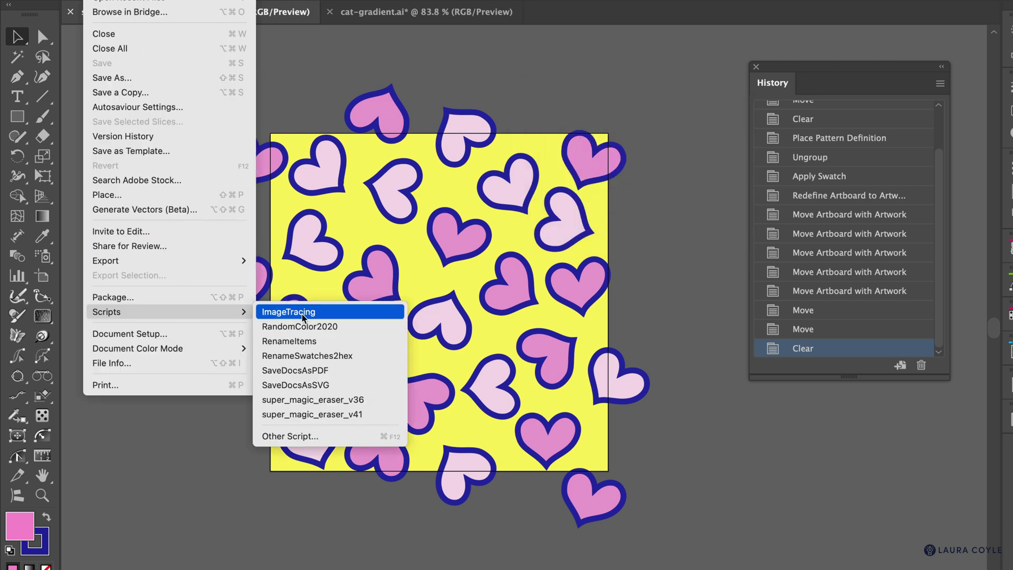
click(372, 413)
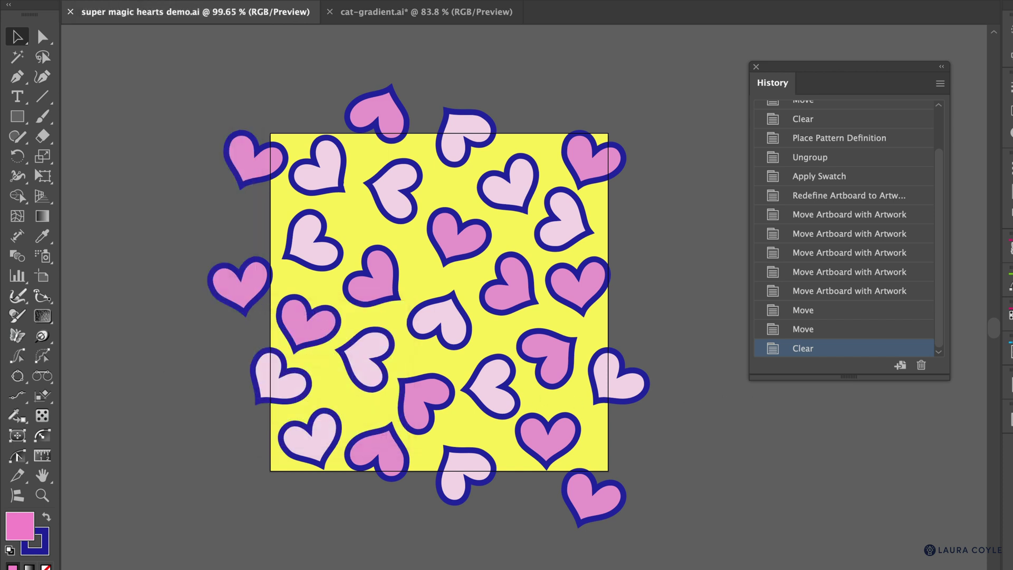
drag(358, 134, 428, 90)
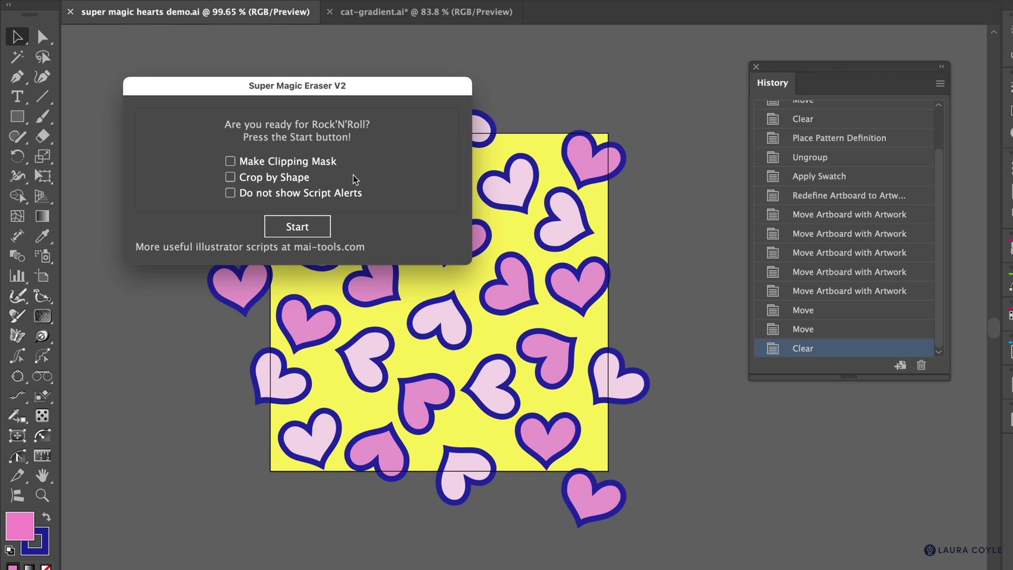
click(296, 226)
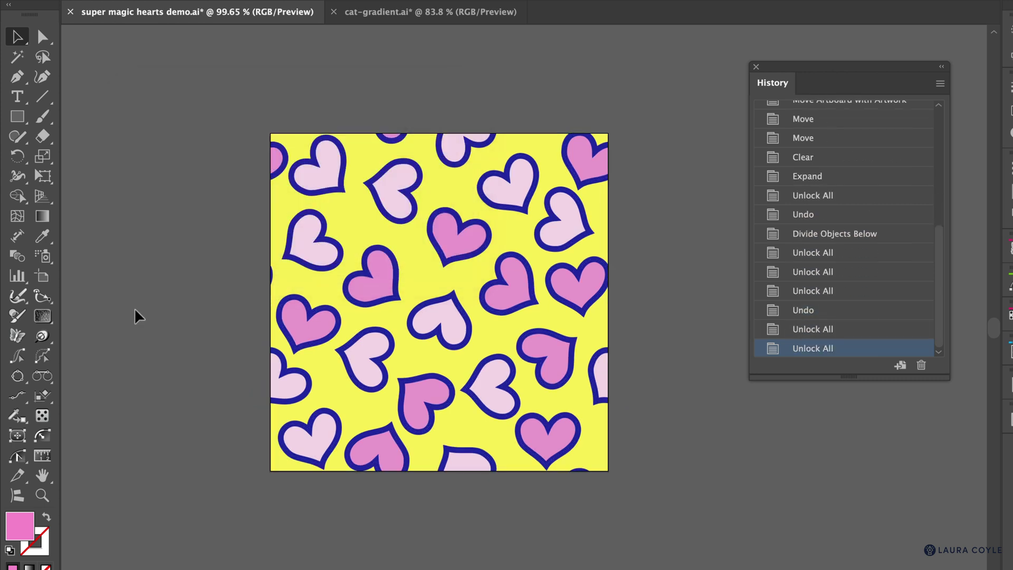
- Check the cropped paths in Outline view, then group all hearts and the yellow background together
key(ctrl+y)
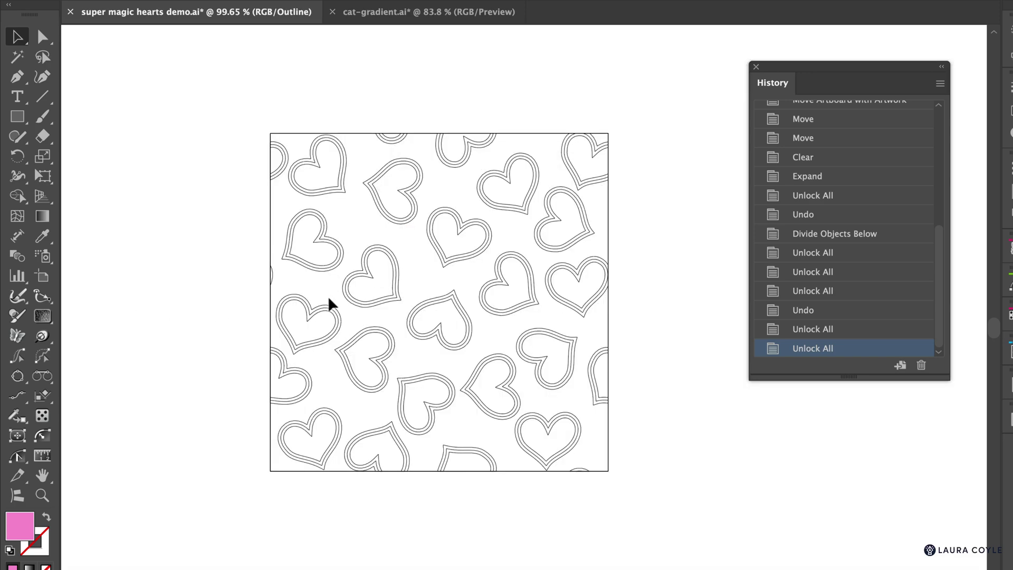
key(ctrl+y)
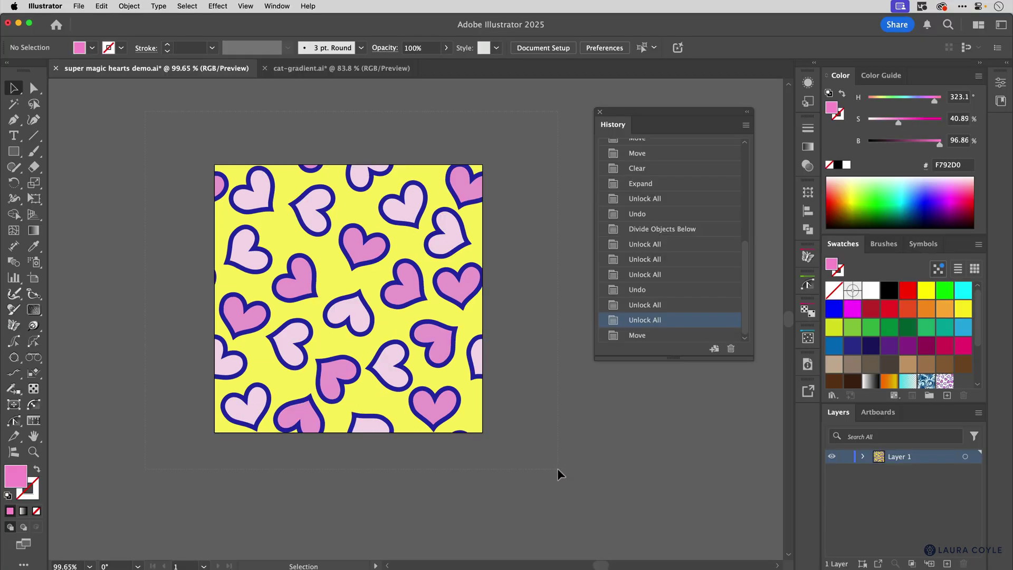
key(super+a)
key(super+g)
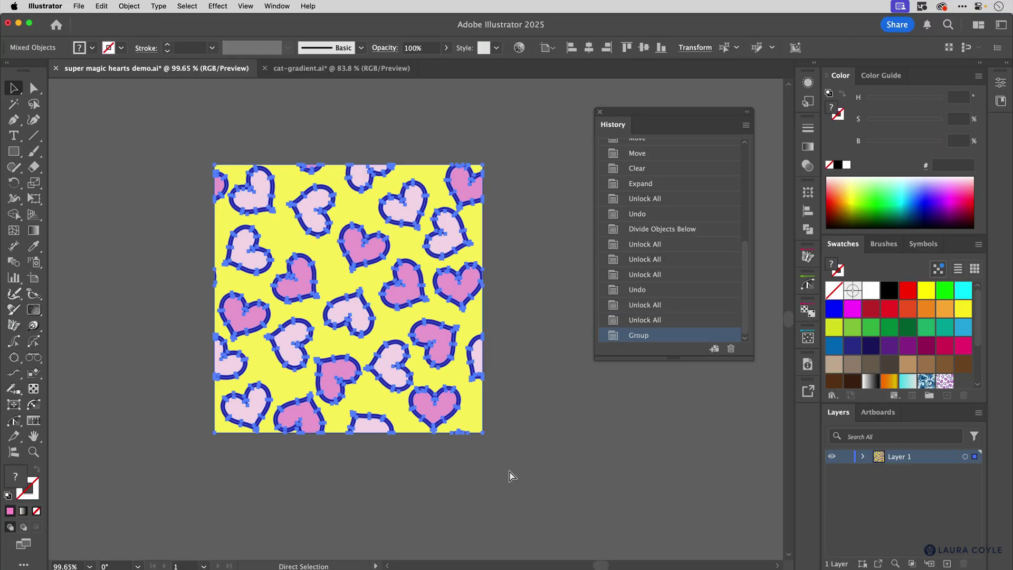
key(super+shift+a)
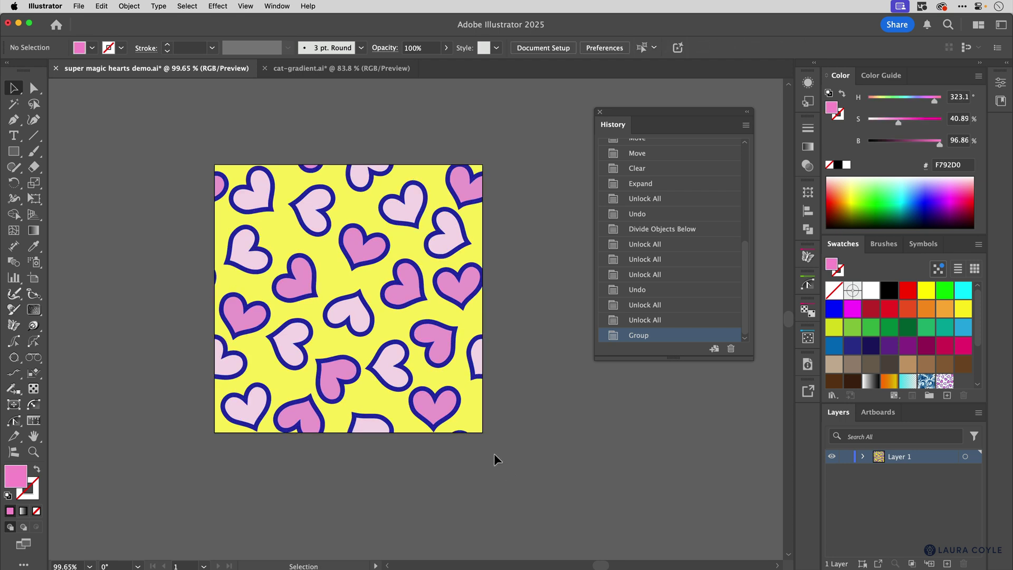
- Duplicate the grouped tile to its right, then copy both tiles below to form a 2×2 block
drag(567, 432, 515, 464)
scroll(514, 464, right, 10)
scroll(515, 464, down, 5)
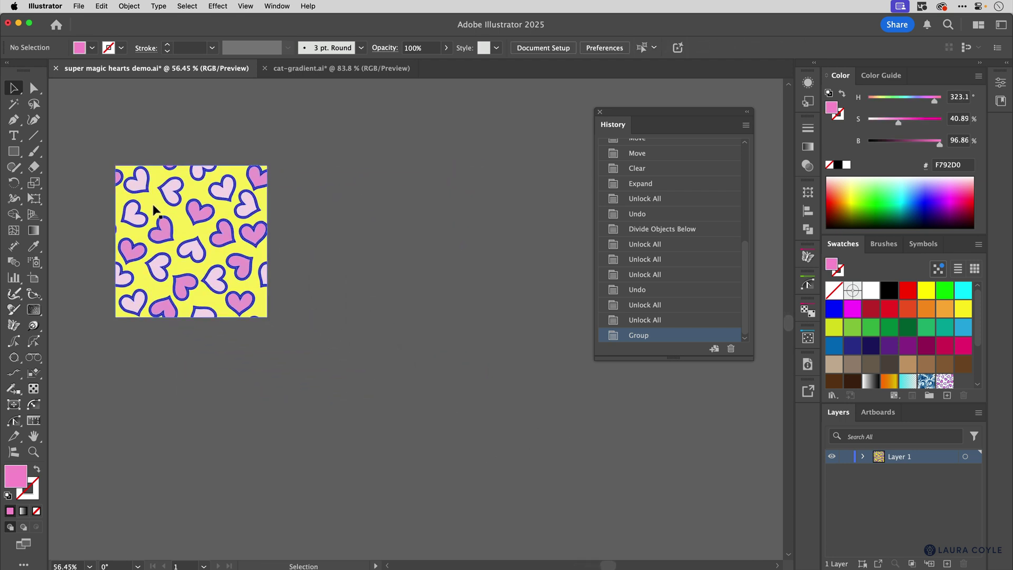
drag(153, 210, 273, 243)
click(273, 244)
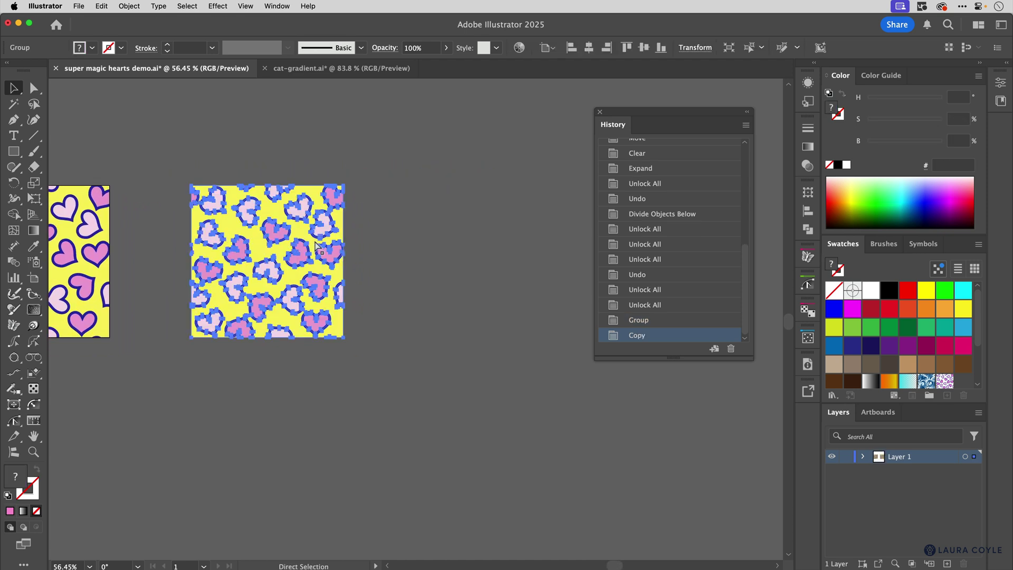
drag(317, 246, 430, 236)
drag(266, 378, 442, 369)
click(520, 294)
drag(531, 366, 607, 385)
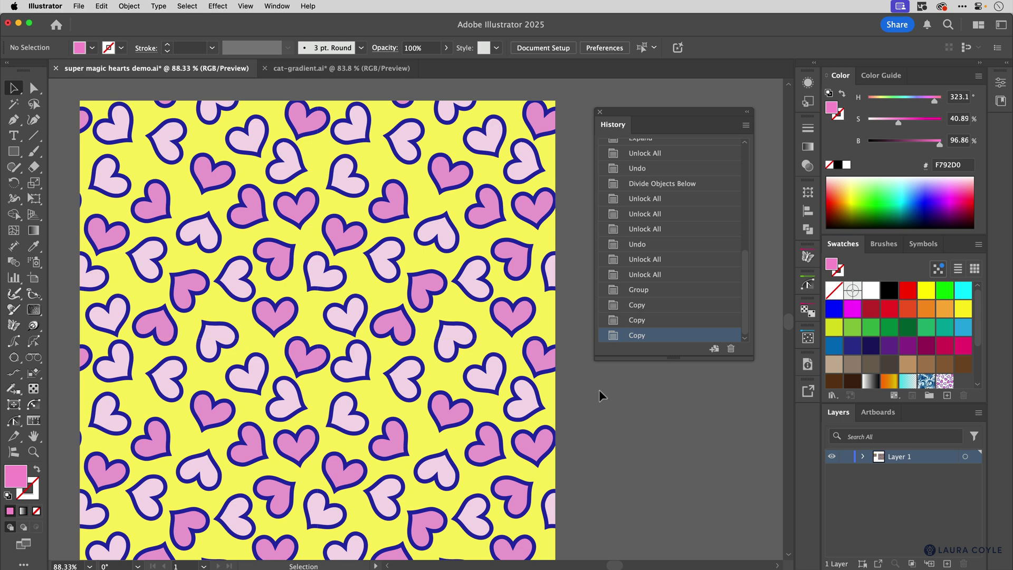
- Delete the bottom-right and bottom-left tile copies
click(553, 465)
key(Delete)
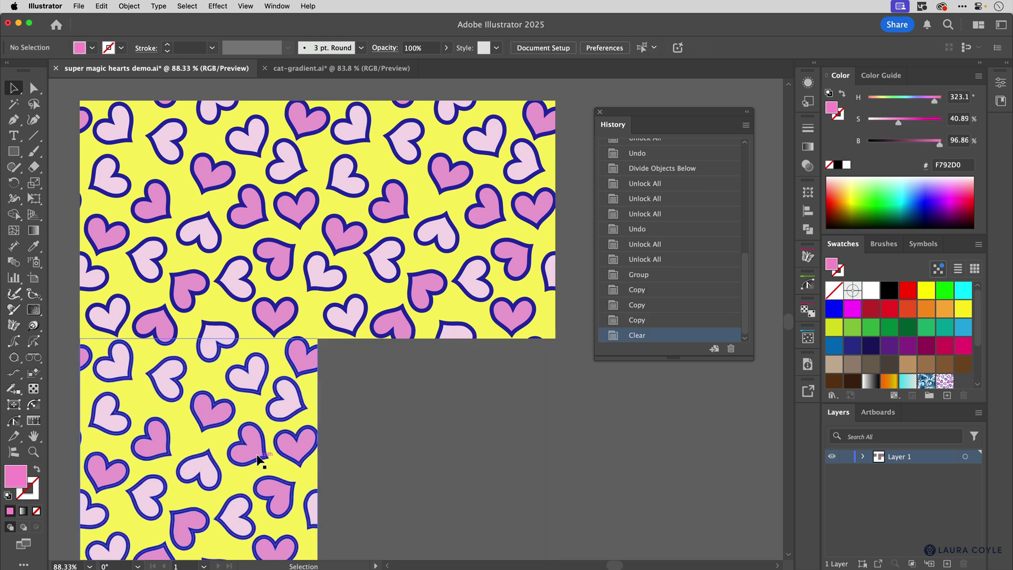
click(260, 460)
key(Delete)
- Move the right tile aside and pull its yellow background square out below the original with Direct Selection
scroll(469, 416, right, 3)
scroll(470, 416, up, 2)
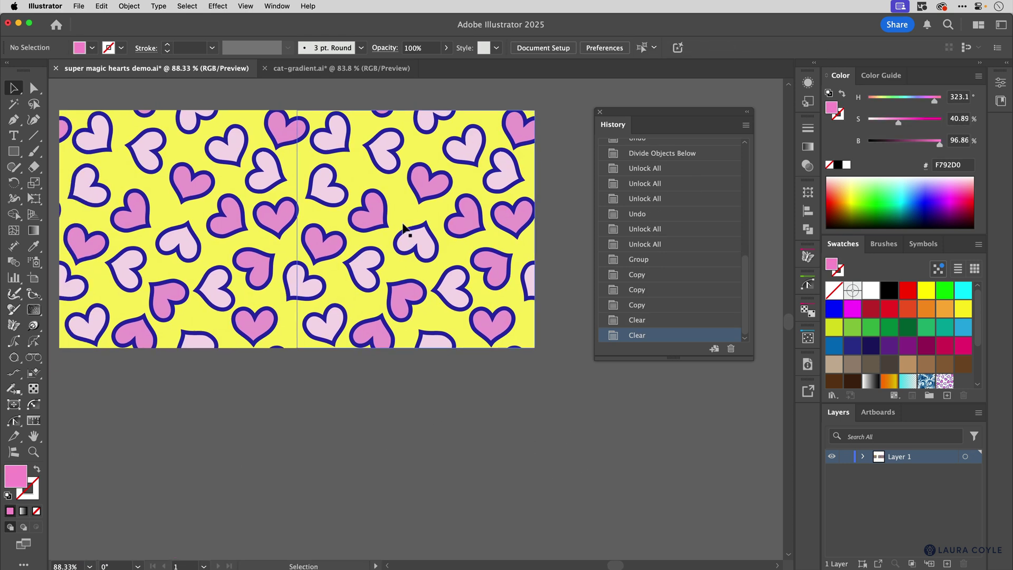
drag(404, 229, 422, 279)
click(607, 406)
key(a)
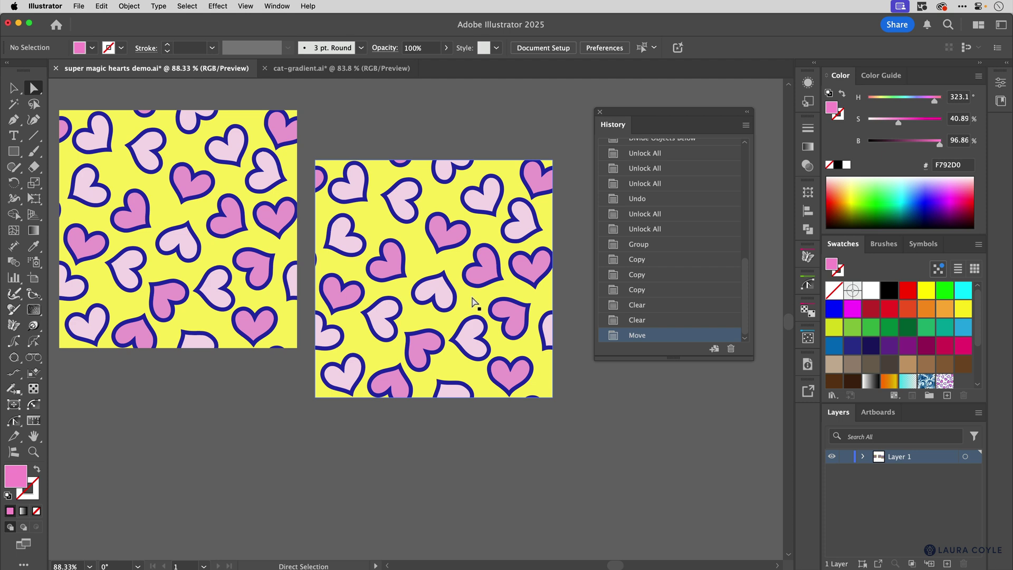
drag(474, 299, 229, 500)
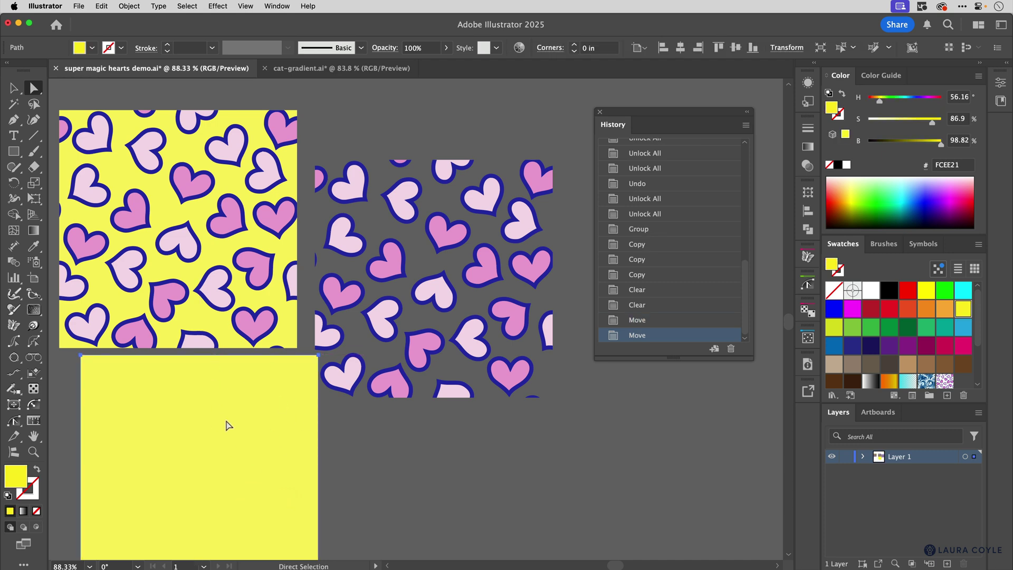